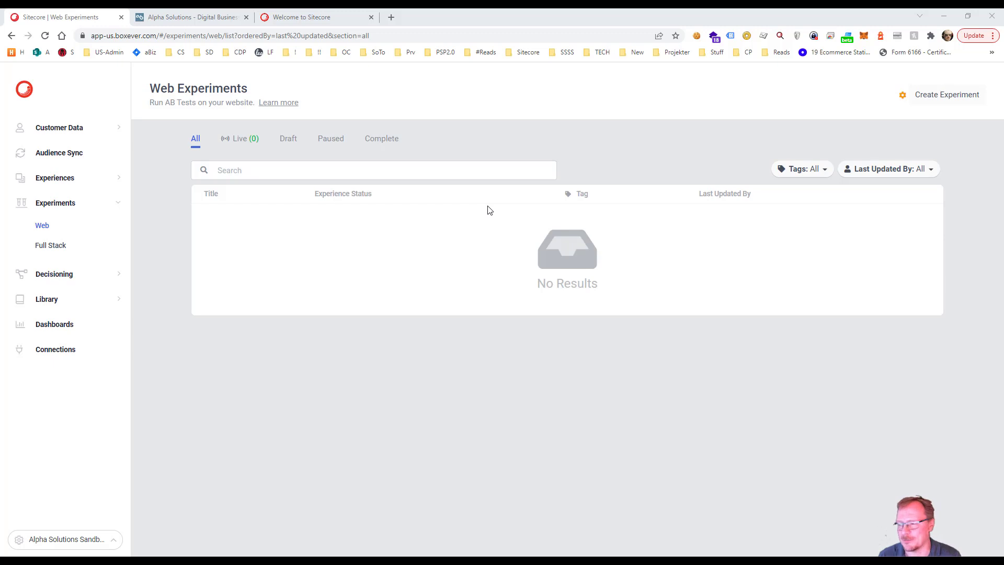
Step: Examine the Alpha Solutions US homepage banner area and the images cdp-banner-a.jpg and cdp-banner-b.jpg, and return to the homepage
{"action": "left_click", "coordinate": [163, 20]}
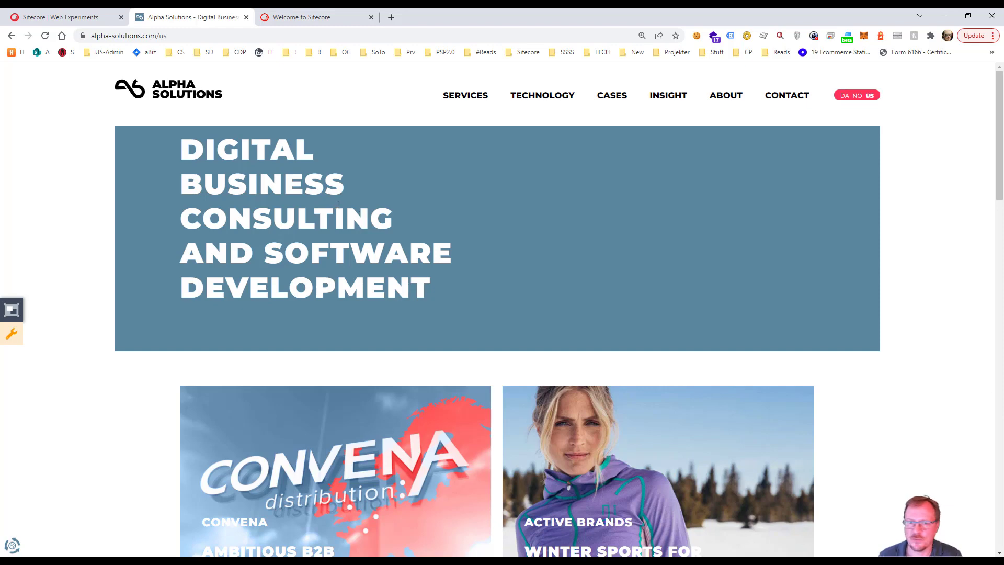
{"action": "key", "text": "alt+Tab"}
{"action": "key", "text": "Tab"}
{"action": "key", "text": "Tab"}
{"action": "key", "text": "Tab"}
{"action": "key", "text": "Tab"}
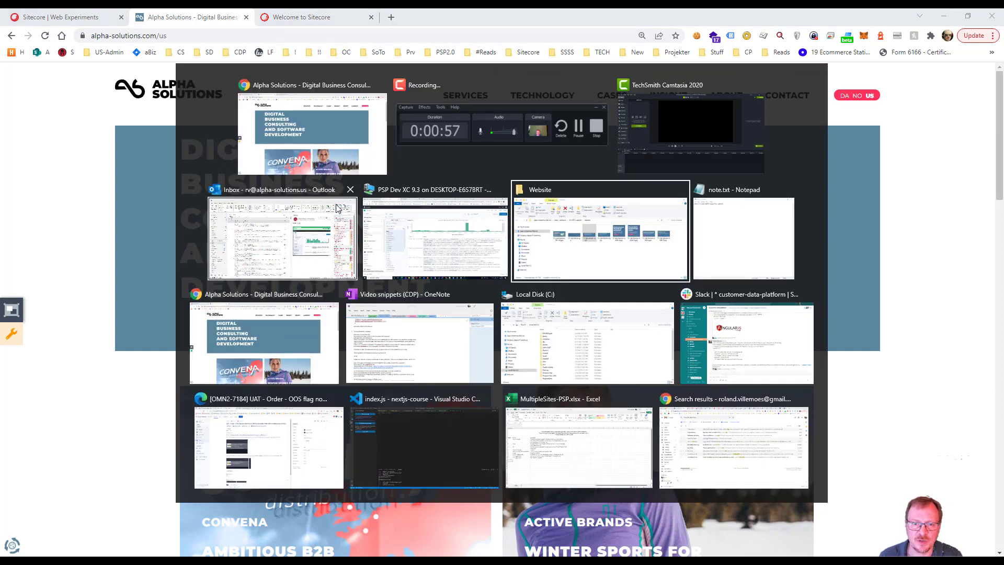
{"action": "key", "text": "Tab"}
{"action": "key", "text": "Tab"}
{"action": "key", "text": "shift+Tab"}
{"action": "key", "text": "shift+Tab"}
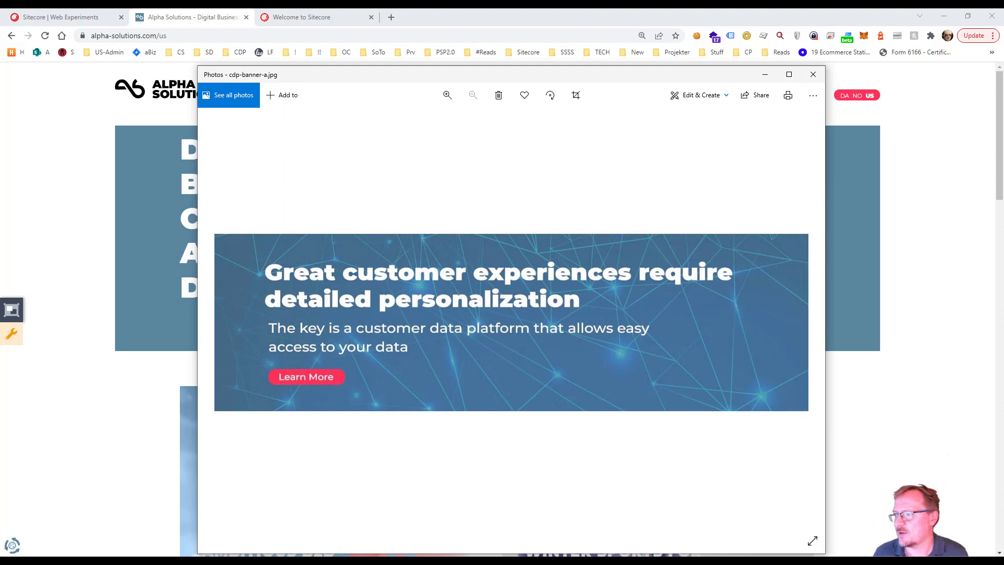
{"action": "key", "text": "Right"}
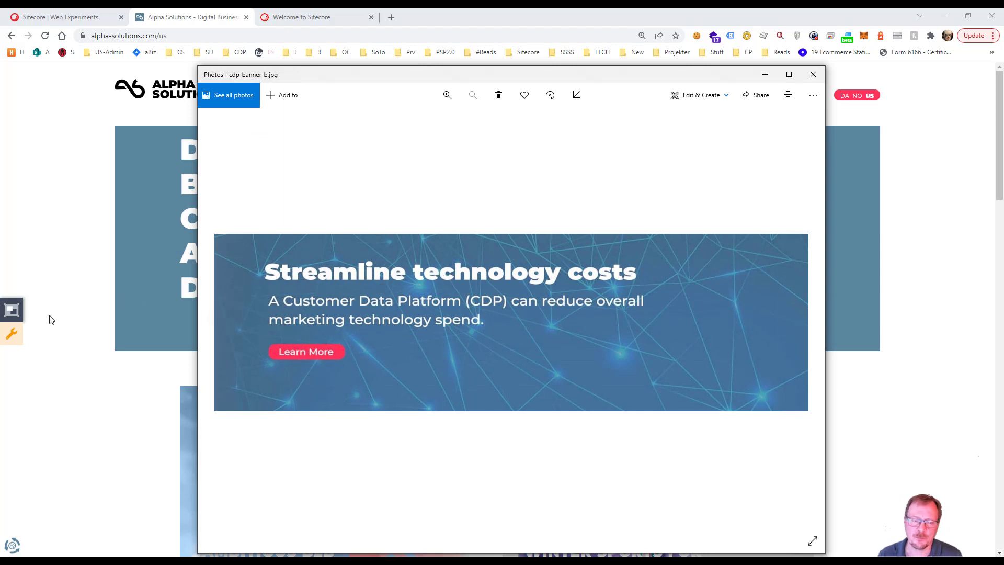
{"action": "left_click", "coordinate": [89, 439]}
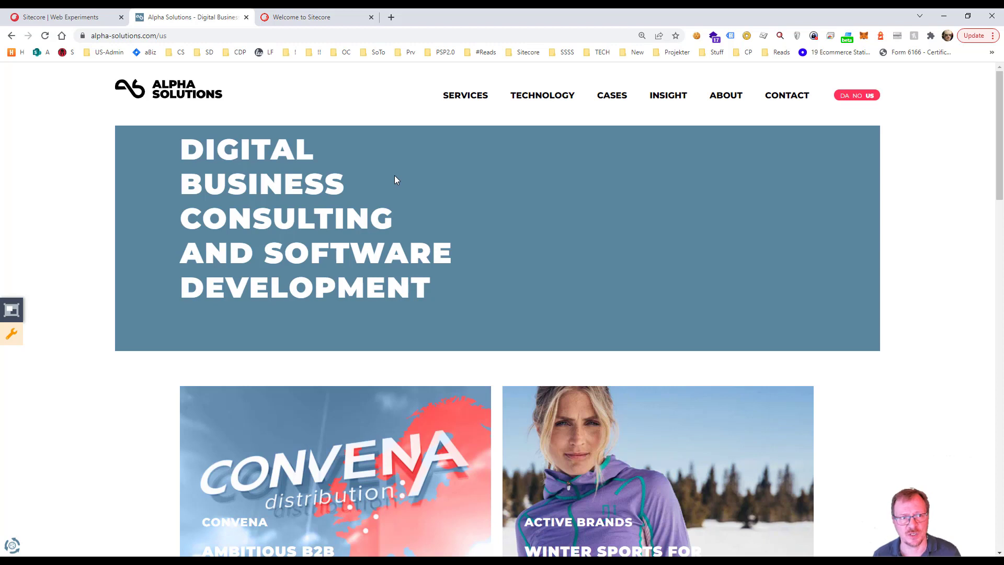
Step: Create a web experiment named Frontpage CDP Banner, signing back in to the expired session
{"action": "left_click", "coordinate": [86, 21]}
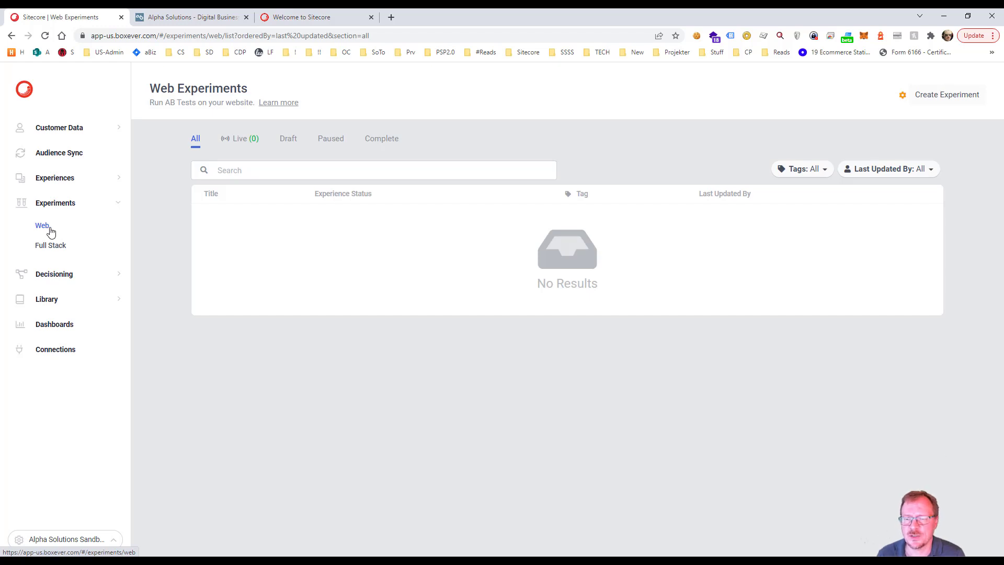
{"action": "left_click", "coordinate": [937, 101]}
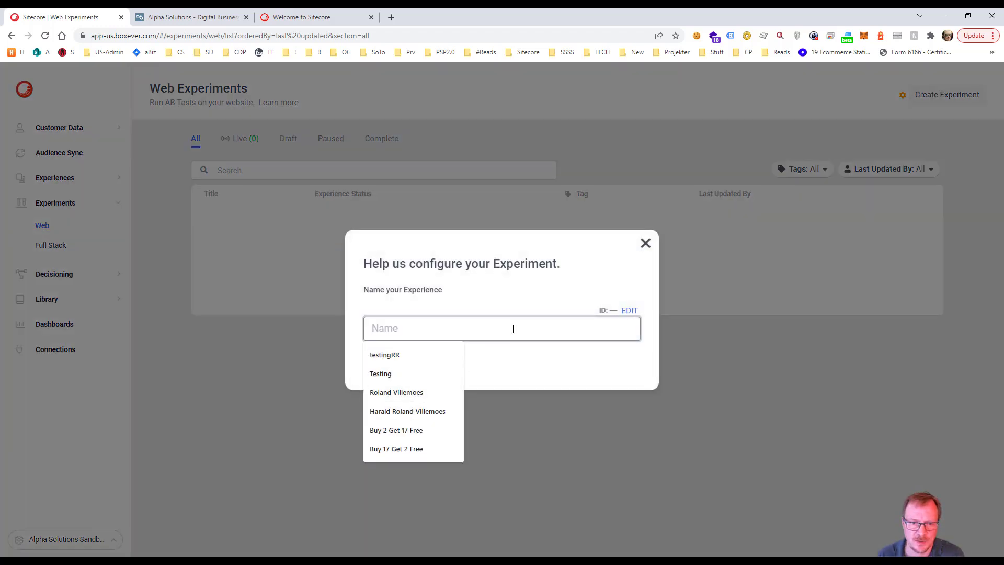
{"action": "type", "text": "Fr"}
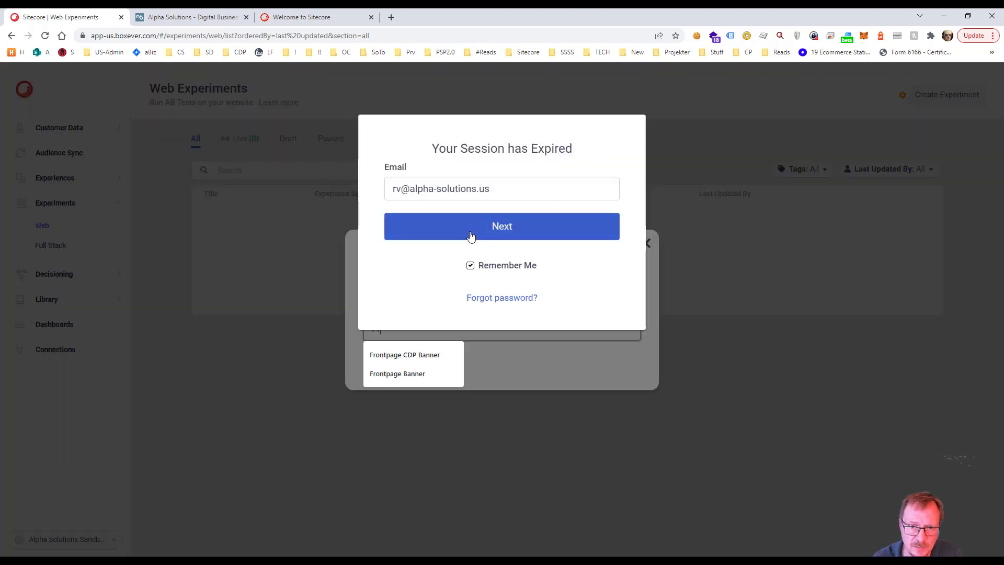
{"action": "left_click", "coordinate": [470, 235]}
{"action": "left_click", "coordinate": [474, 279]}
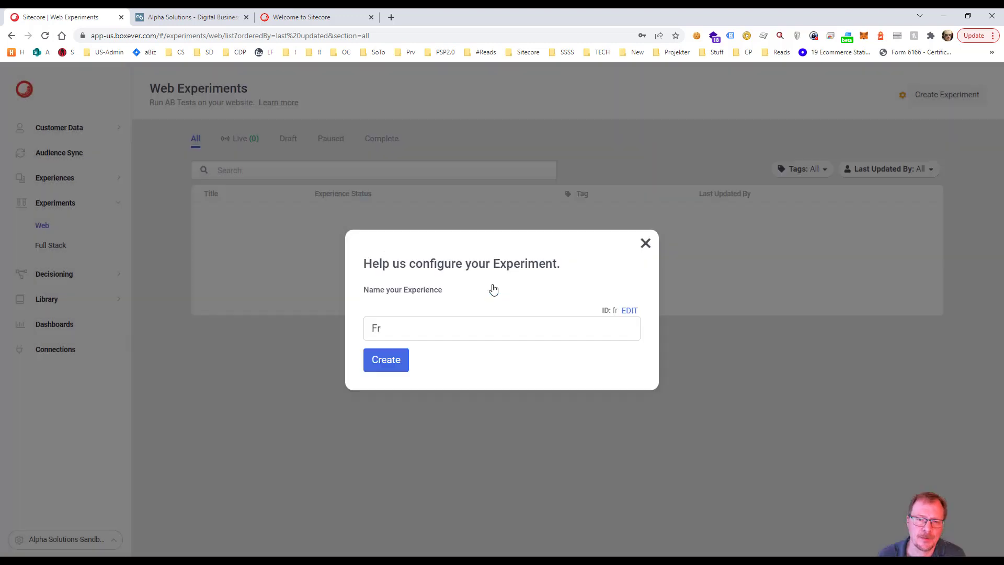
{"action": "left_click", "coordinate": [397, 335]}
{"action": "left_click", "coordinate": [402, 355]}
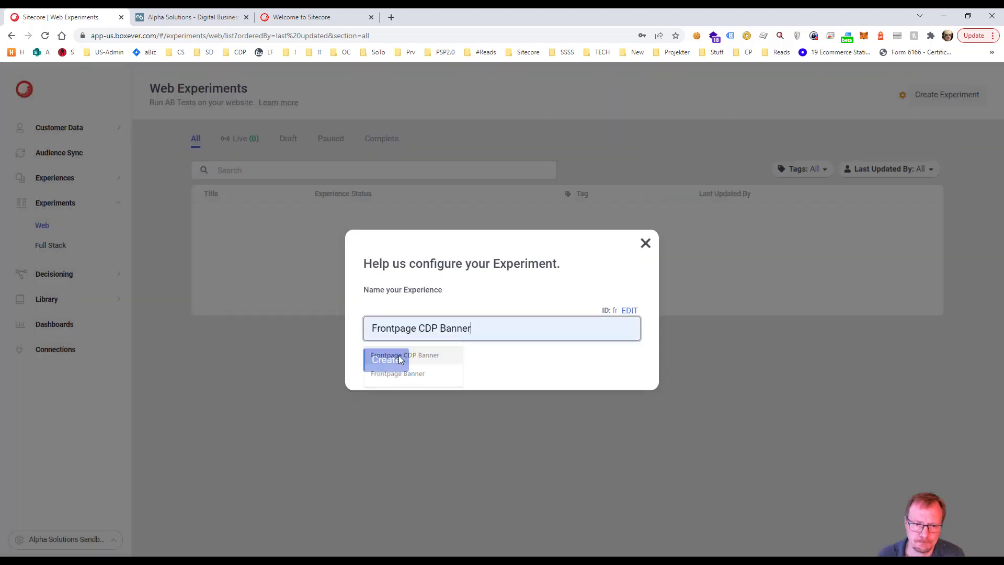
{"action": "left_click", "coordinate": [387, 360]}
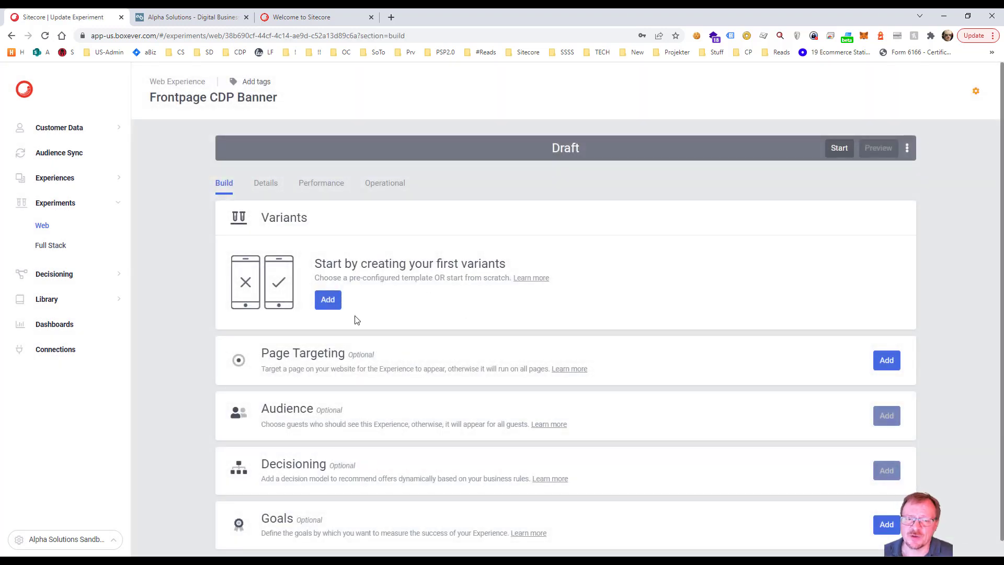
Step: Add and save a first variant from the user-created Frontpage Banner template, keeping its default image and landing page URLs
{"action": "left_click", "coordinate": [326, 304]}
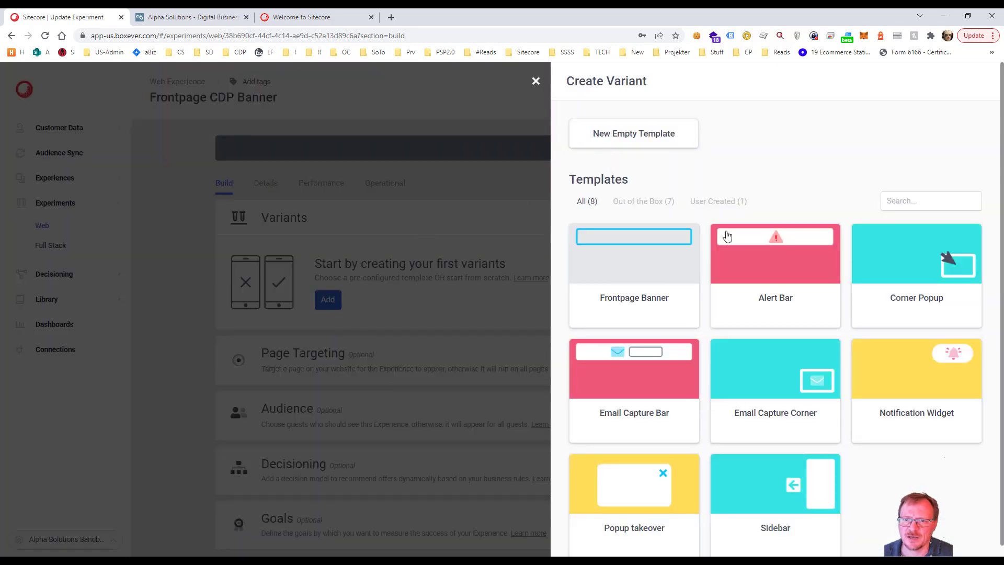
{"action": "left_click", "coordinate": [699, 204]}
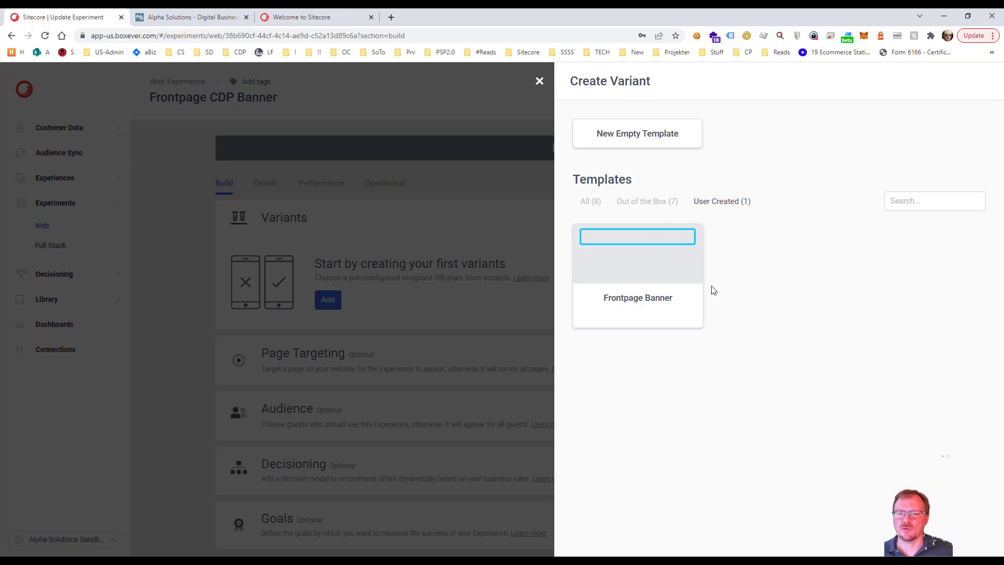
{"action": "left_click", "coordinate": [630, 254]}
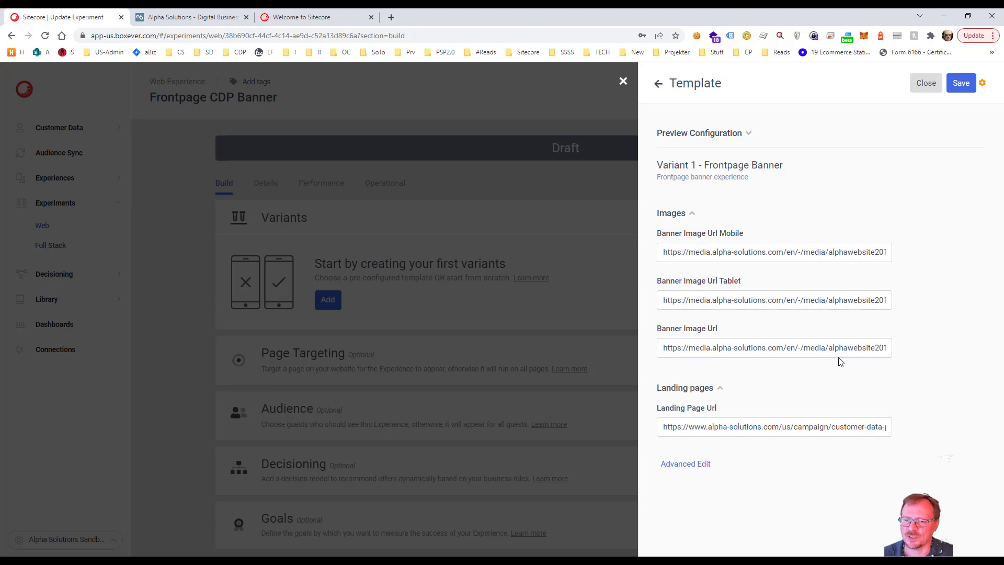
{"action": "left_click", "coordinate": [858, 428]}
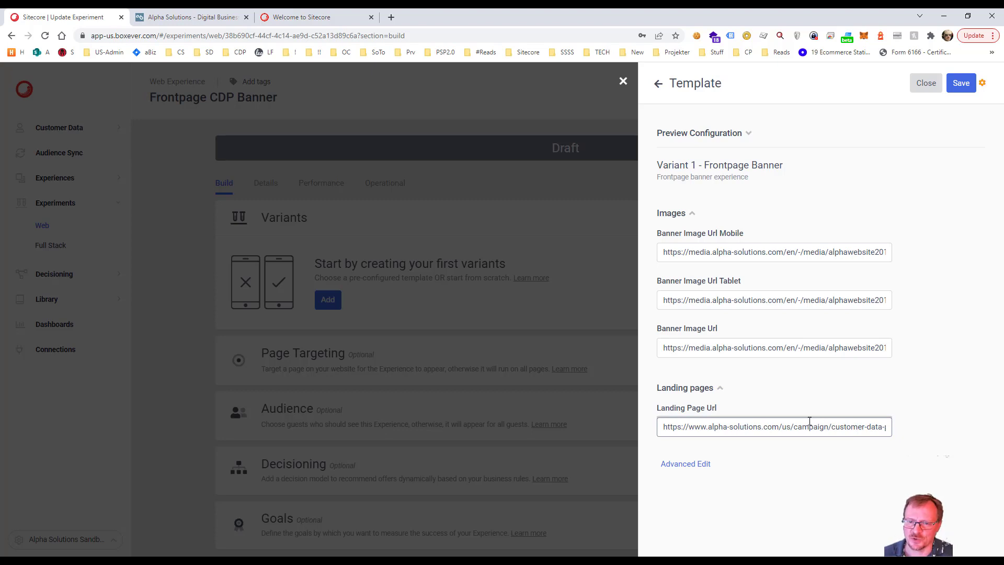
{"action": "left_click", "coordinate": [961, 84]}
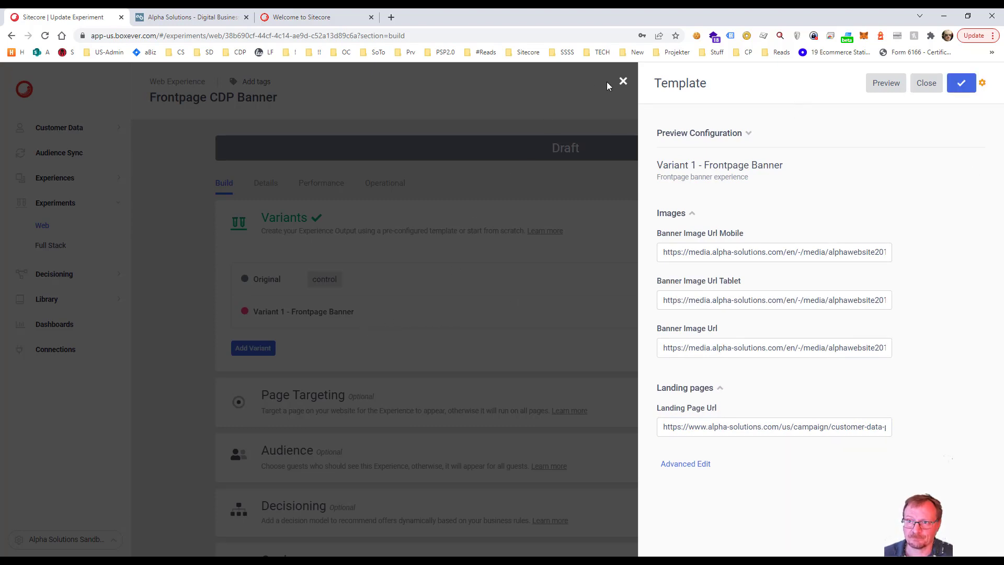
{"action": "left_click", "coordinate": [922, 79]}
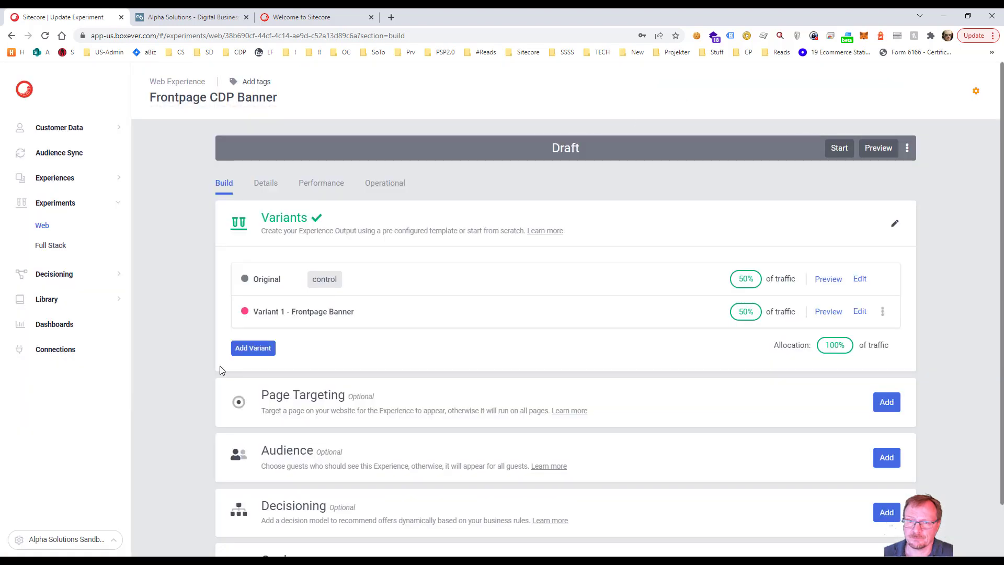
Step: Start a second variant from the user-created Frontpage Banner library template
{"action": "left_click", "coordinate": [243, 348]}
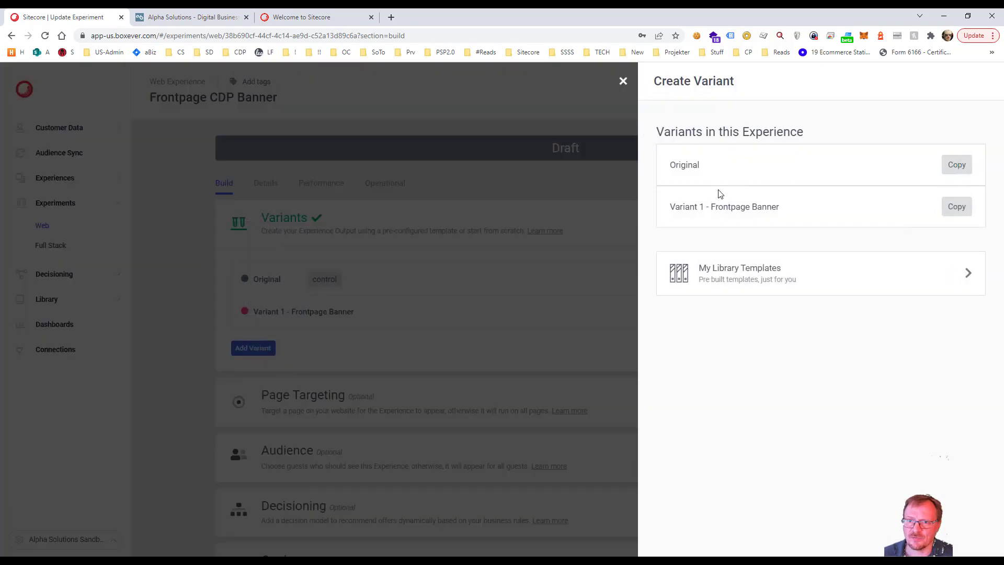
{"action": "left_click", "coordinate": [759, 271]}
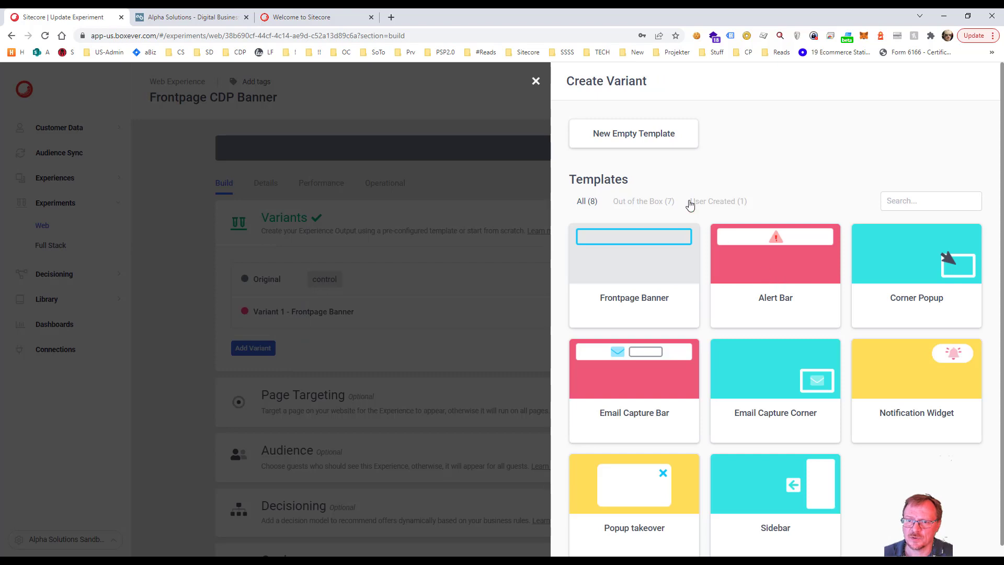
{"action": "left_click", "coordinate": [726, 203]}
{"action": "left_click", "coordinate": [644, 257]}
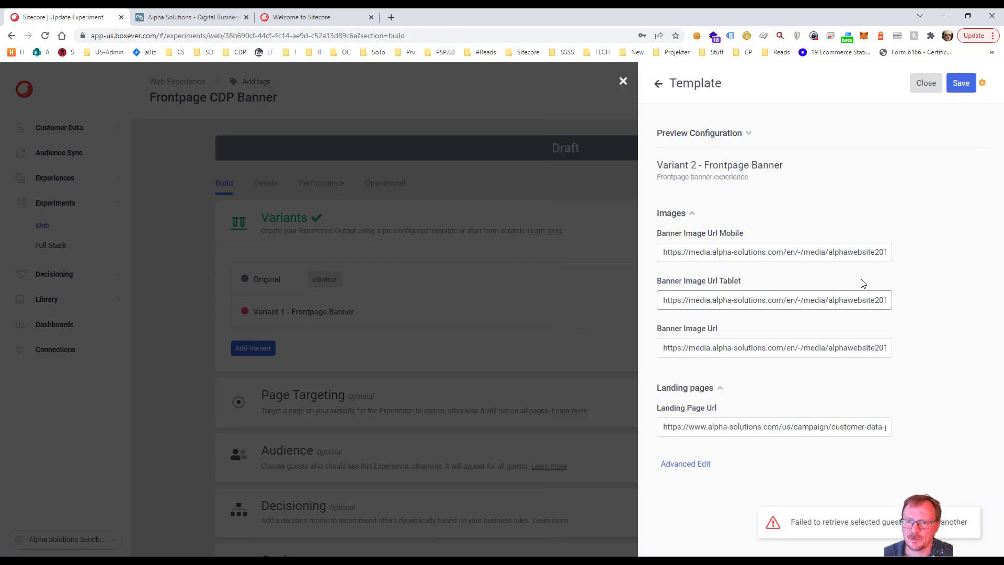
Step: Change the second variant's mobile and tablet banner image URLs to their b versions, with the tablet URL ending in cdp-banner-tablet-b.ashx
{"action": "key", "text": "End"}
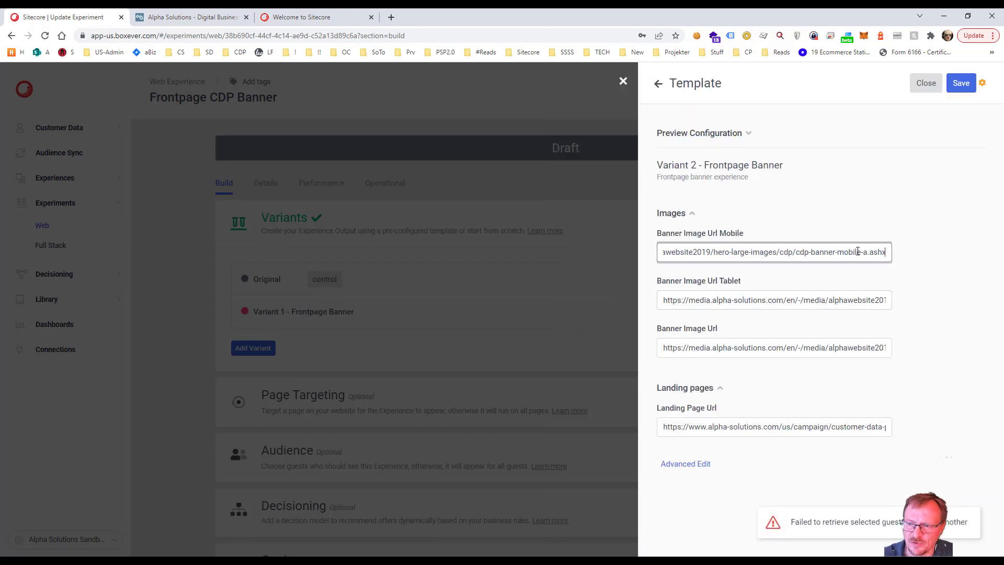
{"action": "key", "text": "Left"}
{"action": "key", "text": "Left"}
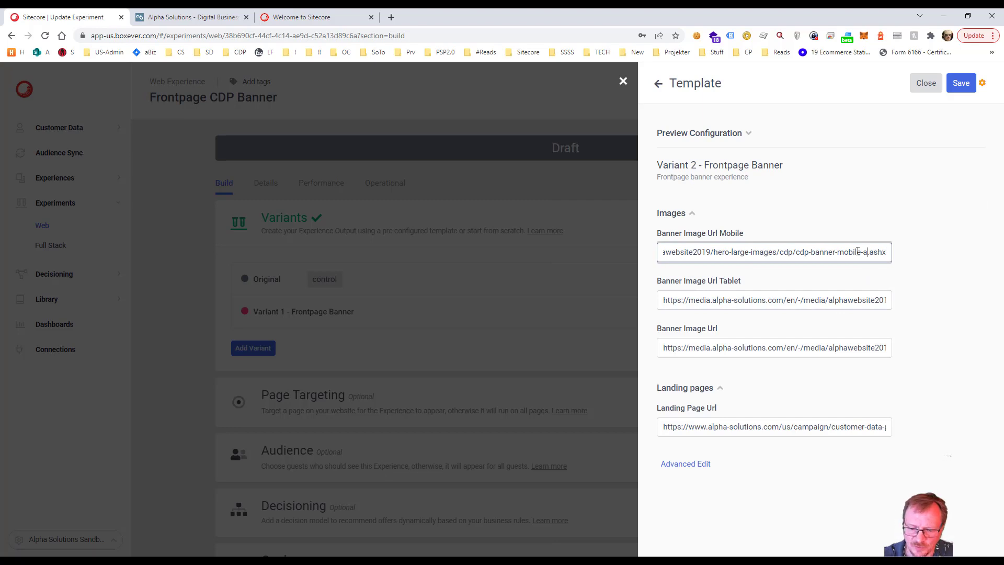
{"action": "left_click", "coordinate": [853, 298]}
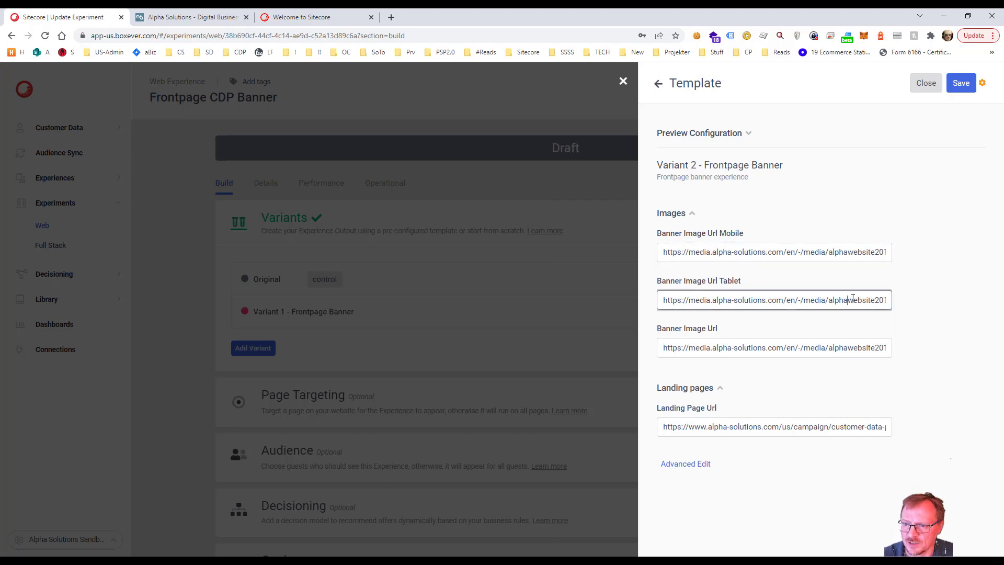
{"action": "key", "text": "End"}
{"action": "key", "text": "Left"}
{"action": "key", "text": "Left"}
{"action": "key", "text": "BackSpace"}
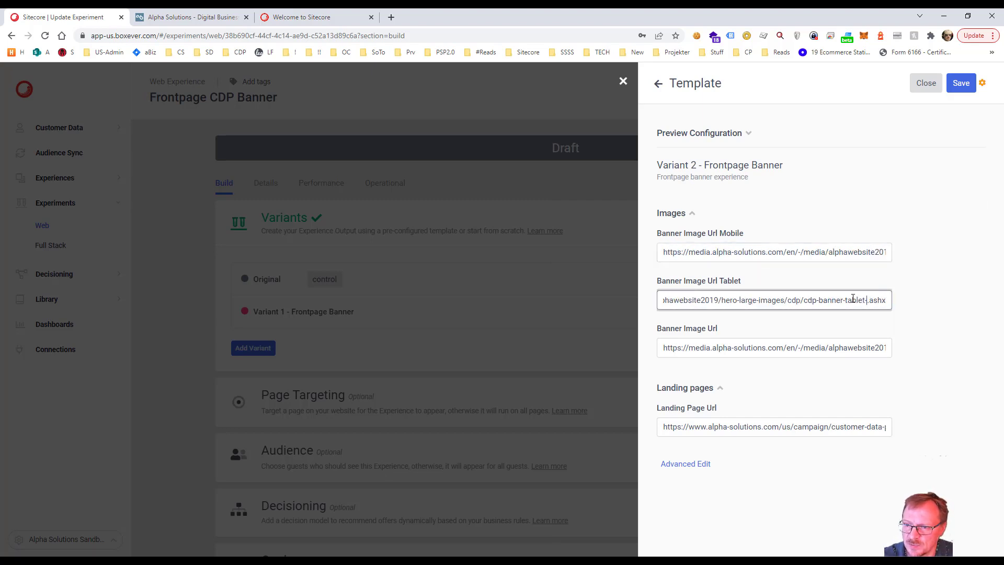
{"action": "type", "text": "b"}
Step: Change the second variant's main Banner Image Url to end in cdp-banner-b.ashx, and save and close the variant
{"action": "left_click", "coordinate": [948, 320]}
{"action": "left_click", "coordinate": [816, 347]}
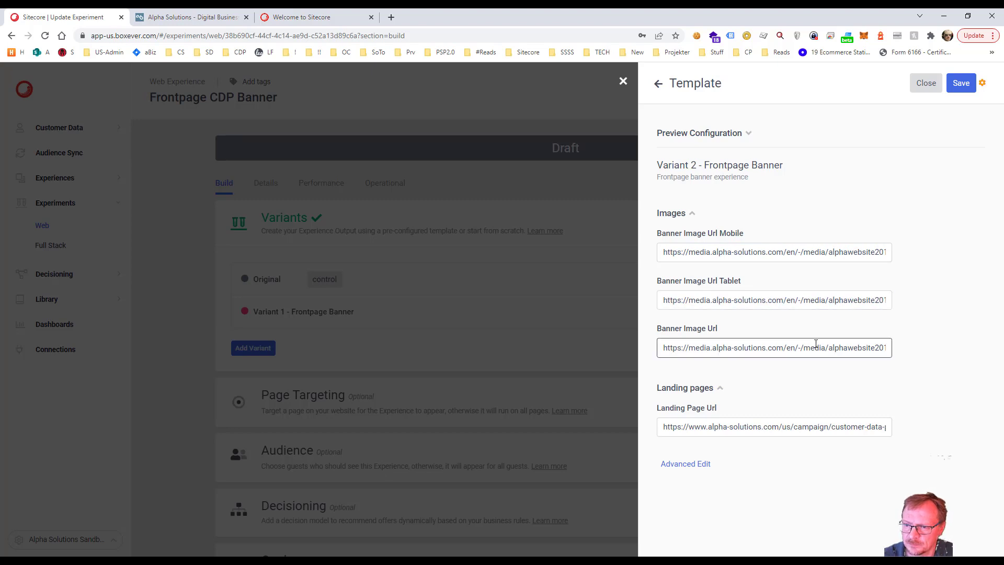
{"action": "key", "text": "End"}
{"action": "key", "text": "Left"}
{"action": "key", "text": "Left"}
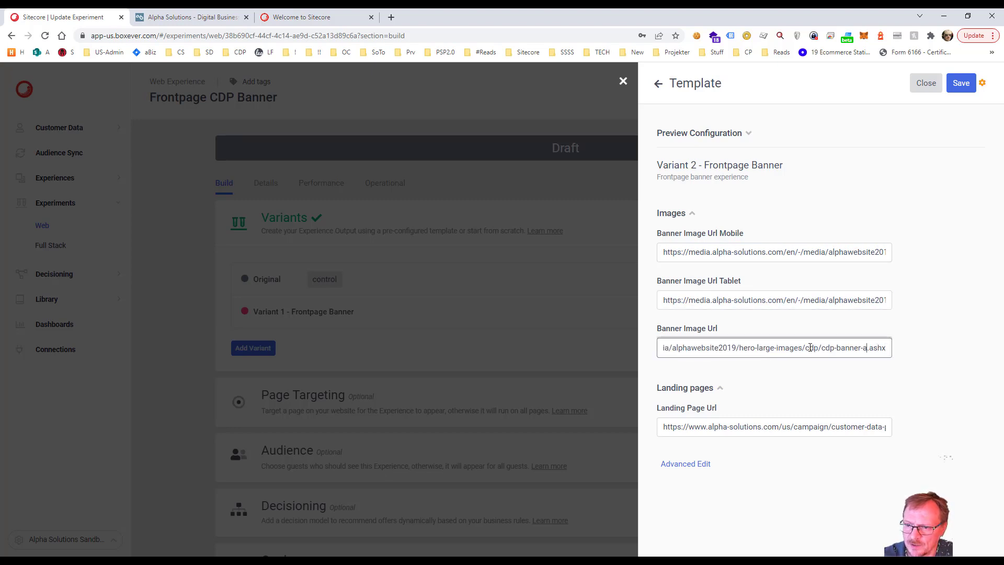
{"action": "key", "text": "BackSpace"}
{"action": "type", "text": "b"}
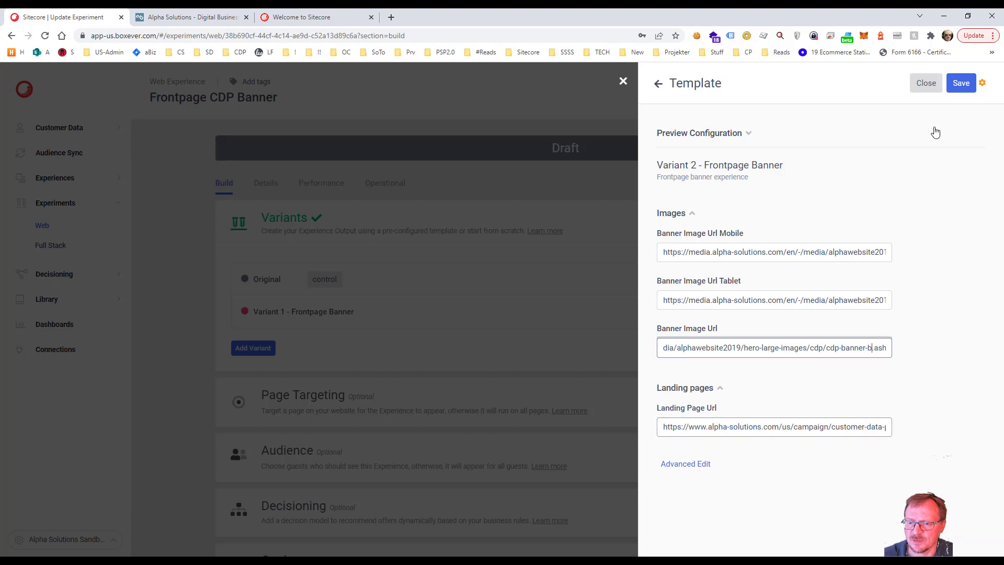
{"action": "left_click", "coordinate": [961, 83]}
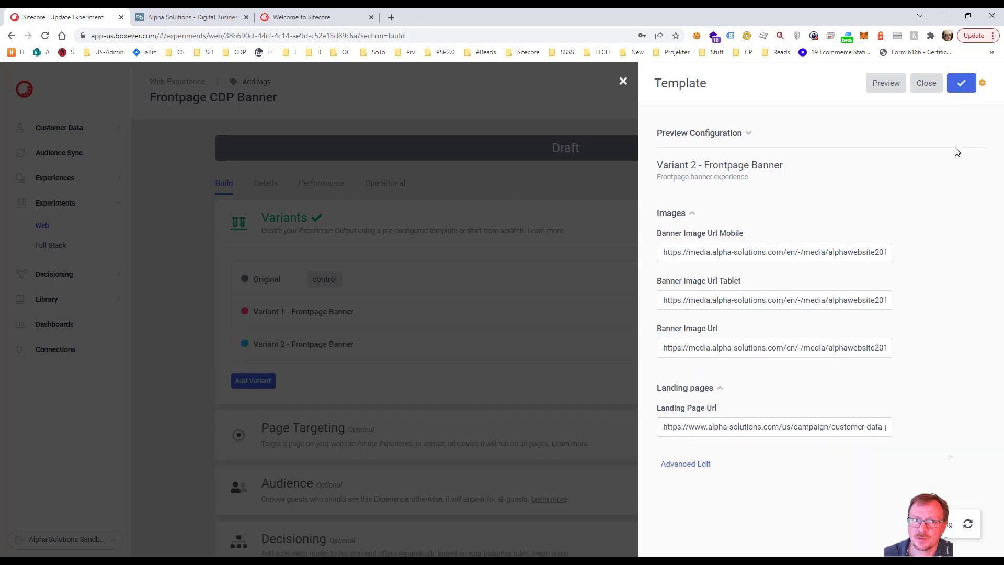
{"action": "left_click", "coordinate": [926, 84]}
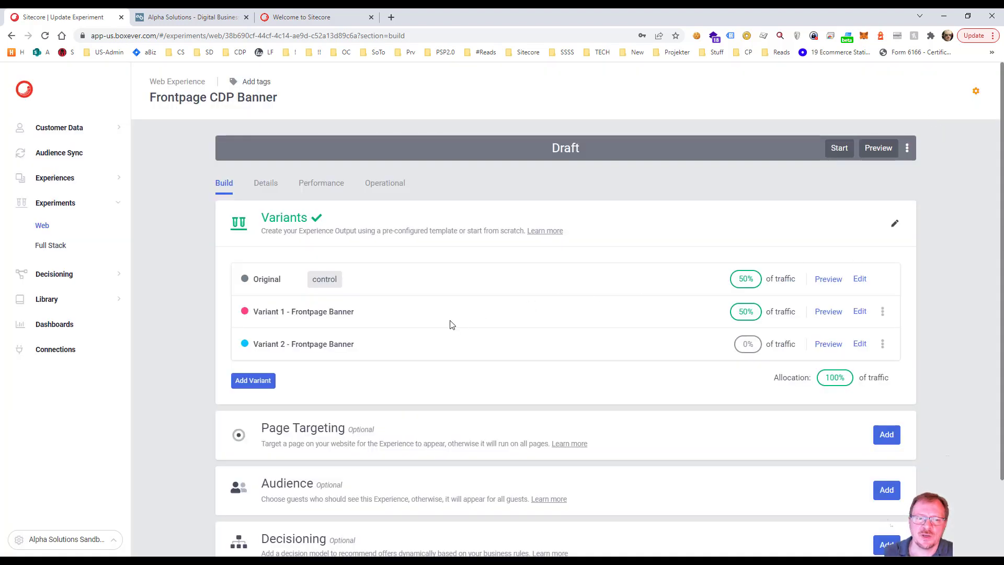
{"action": "left_click", "coordinate": [825, 312]}
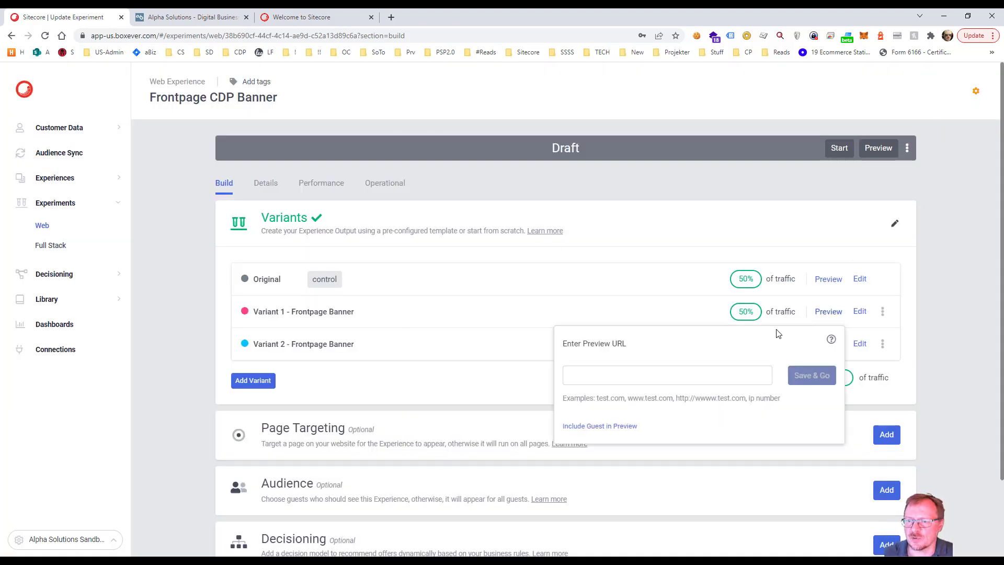
{"action": "left_click", "coordinate": [707, 366]}
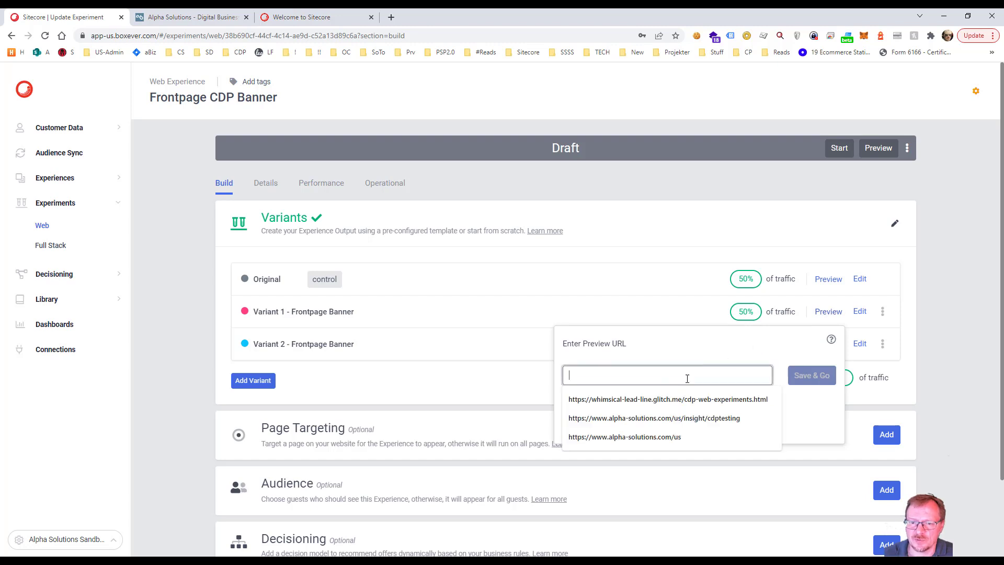
{"action": "left_click", "coordinate": [667, 436]}
{"action": "left_click", "coordinate": [826, 383]}
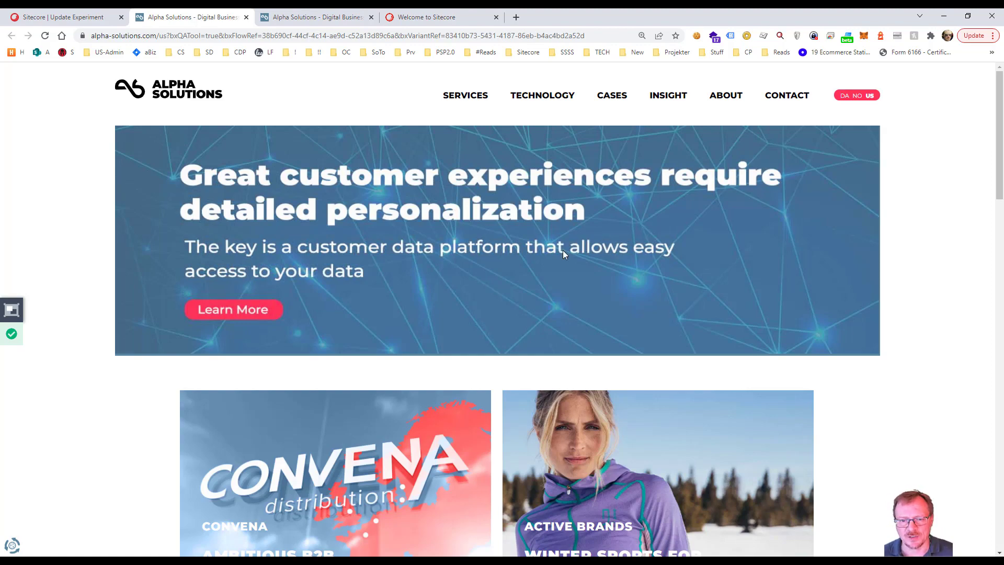
{"action": "scroll", "coordinate": [547, 340], "scroll_direction": "down", "scroll_amount": 6}
{"action": "scroll", "coordinate": [553, 327], "scroll_direction": "up", "scroll_amount": 8}
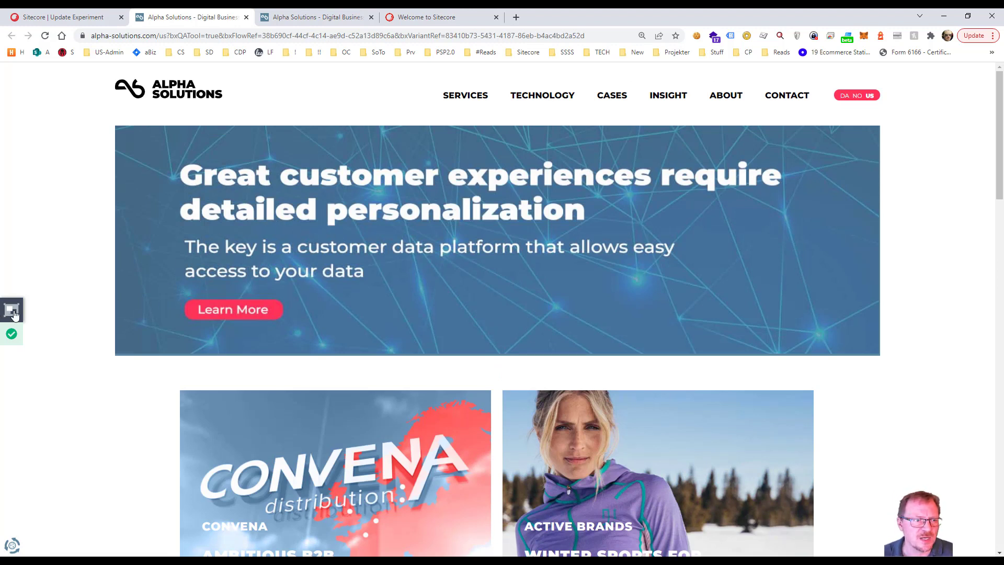
Step: Switch the QA Tool's Frontpage CDP Banner preview to Variant 2 - Frontpage Banner and reload the page
{"action": "left_click", "coordinate": [13, 315]}
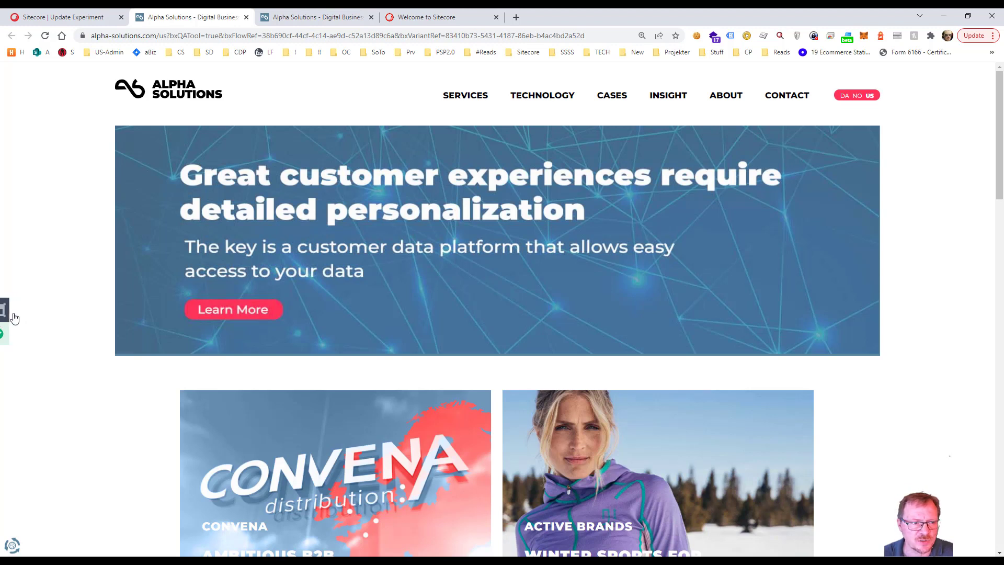
{"action": "left_click", "coordinate": [128, 171]}
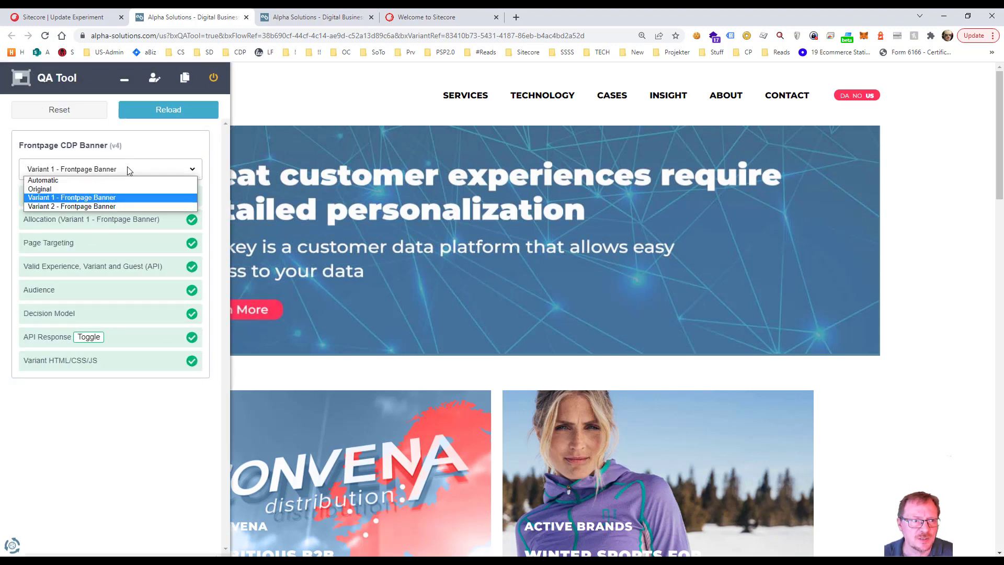
{"action": "left_click", "coordinate": [111, 205]}
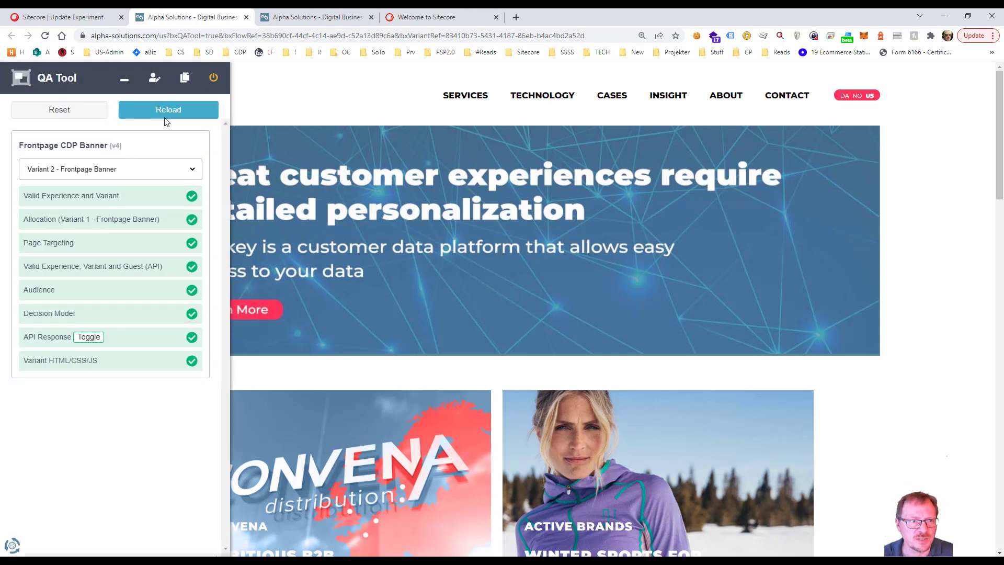
{"action": "left_click", "coordinate": [170, 111]}
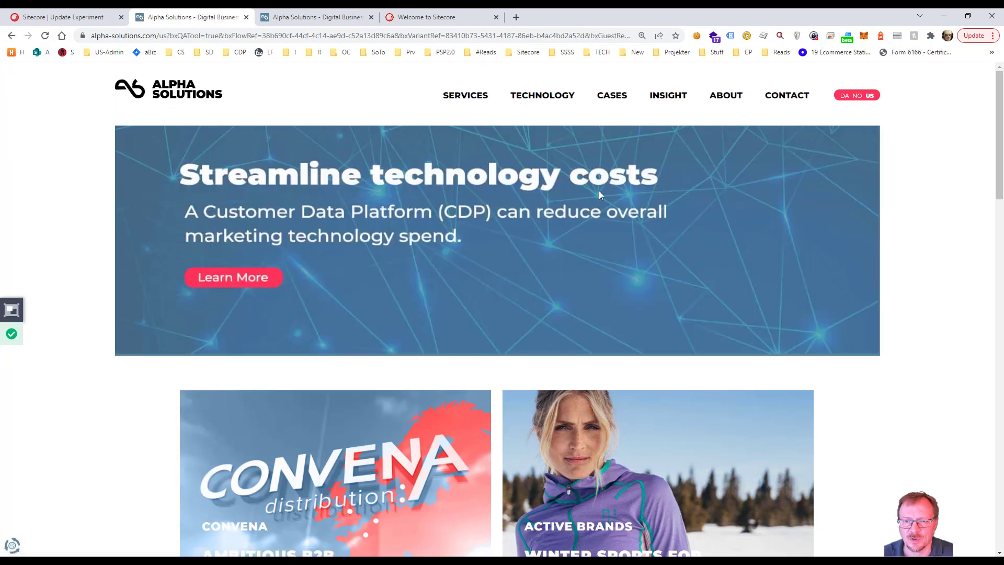
Step: Return to the experiment and set its traffic distribution to 0% for Original and 50% for Variant 2 - Frontpage Banner
{"action": "left_click", "coordinate": [89, 17]}
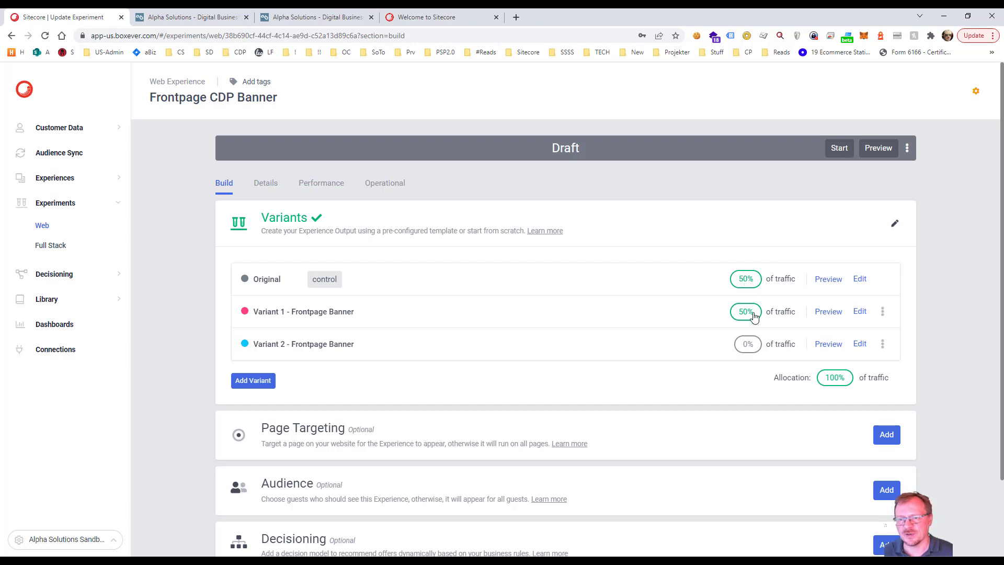
{"action": "left_click", "coordinate": [833, 379]}
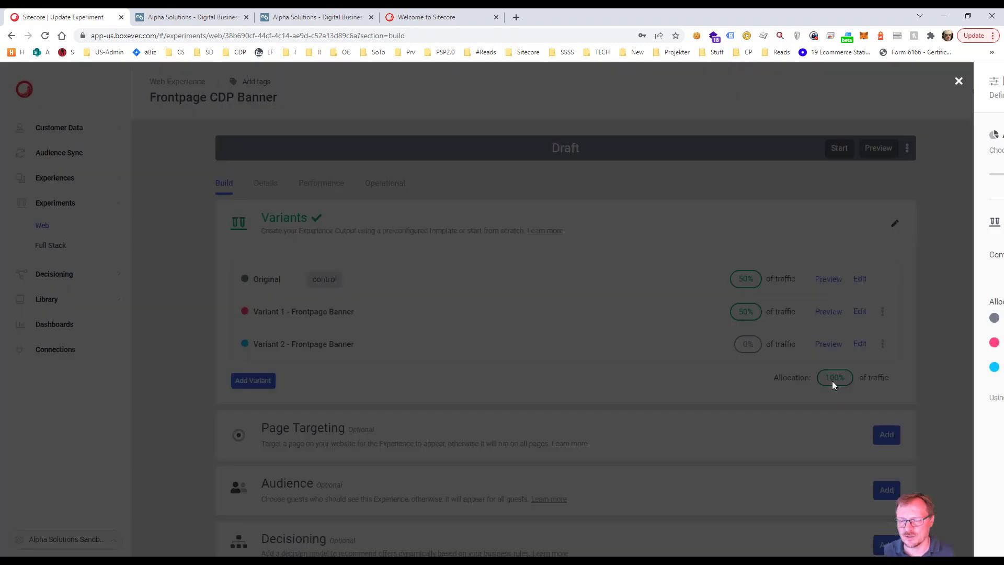
{"action": "left_click_drag", "start_coordinate": [947, 321], "coordinate": [922, 315]}
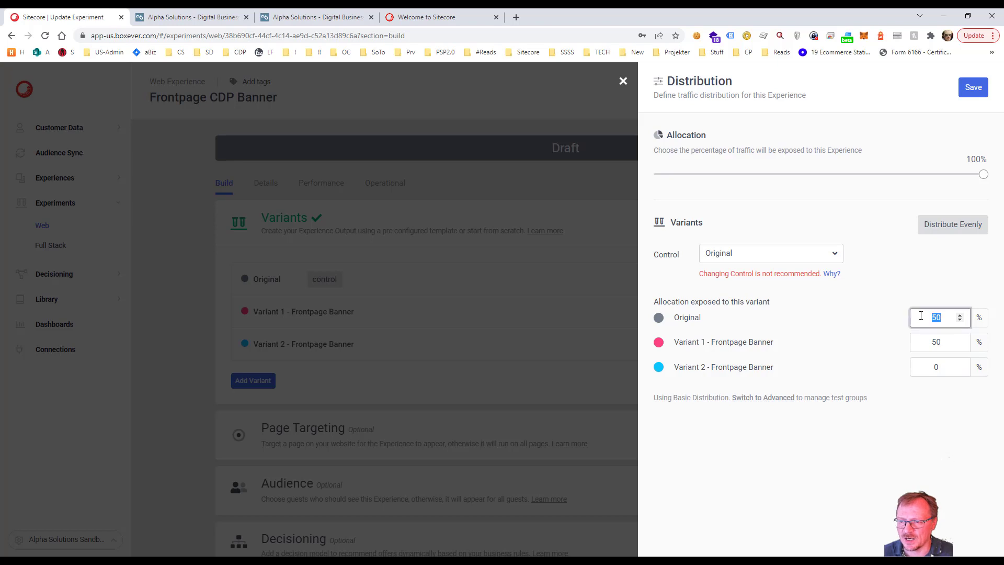
{"action": "type", "text": "0"}
{"action": "left_click", "coordinate": [936, 341]}
{"action": "left_click", "coordinate": [938, 366]}
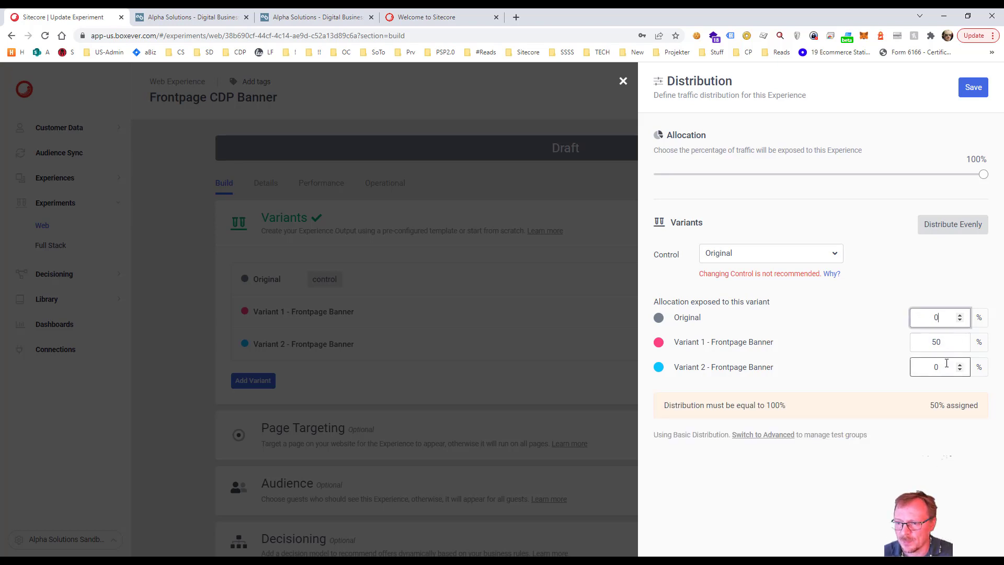
{"action": "left_click_drag", "start_coordinate": [944, 365], "coordinate": [931, 367]}
{"action": "type", "text": "50"}
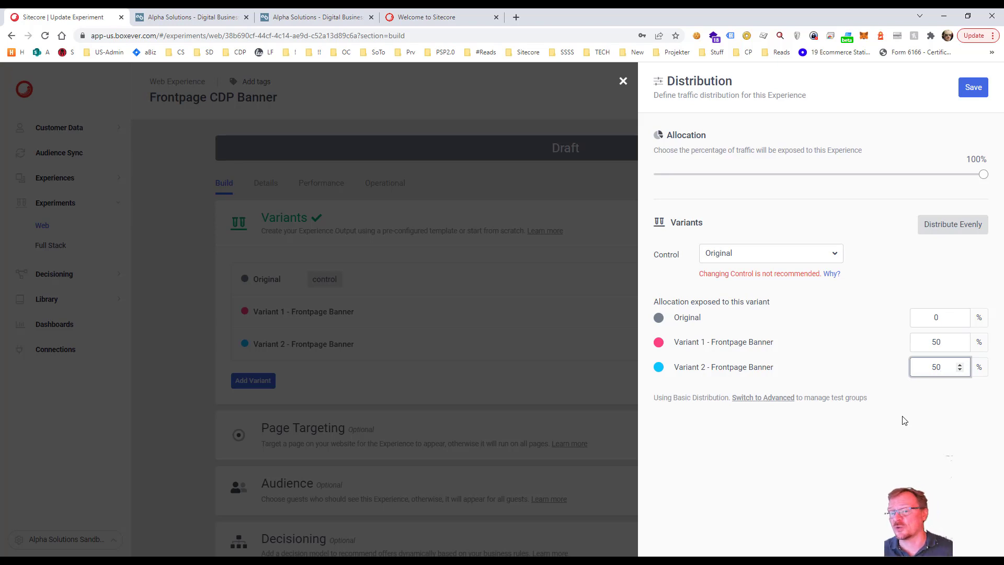
Step: Make Variant 1 - Frontpage Banner the experiment's control and save the distribution
{"action": "left_click", "coordinate": [793, 253]}
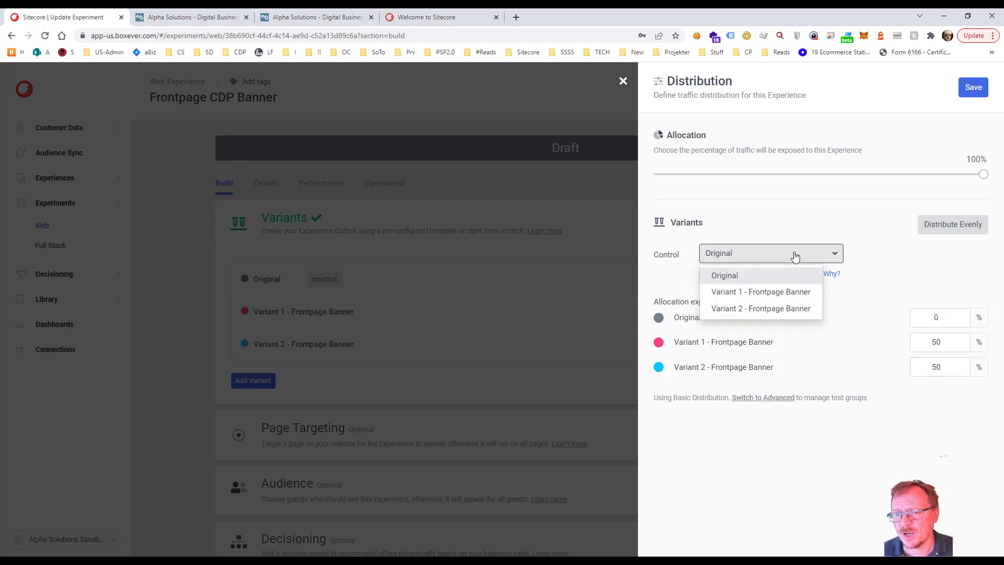
{"action": "left_click", "coordinate": [793, 291]}
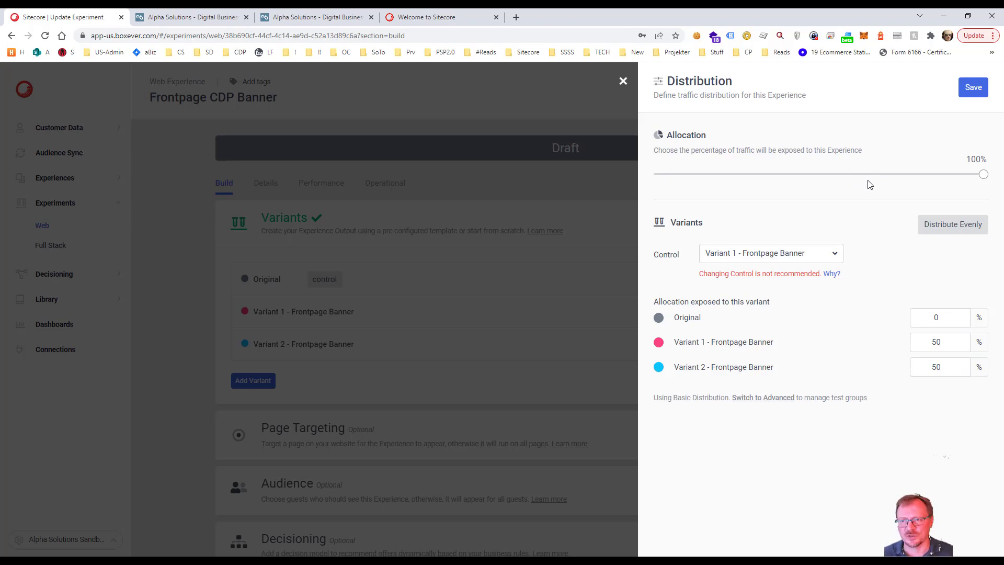
{"action": "left_click", "coordinate": [974, 88]}
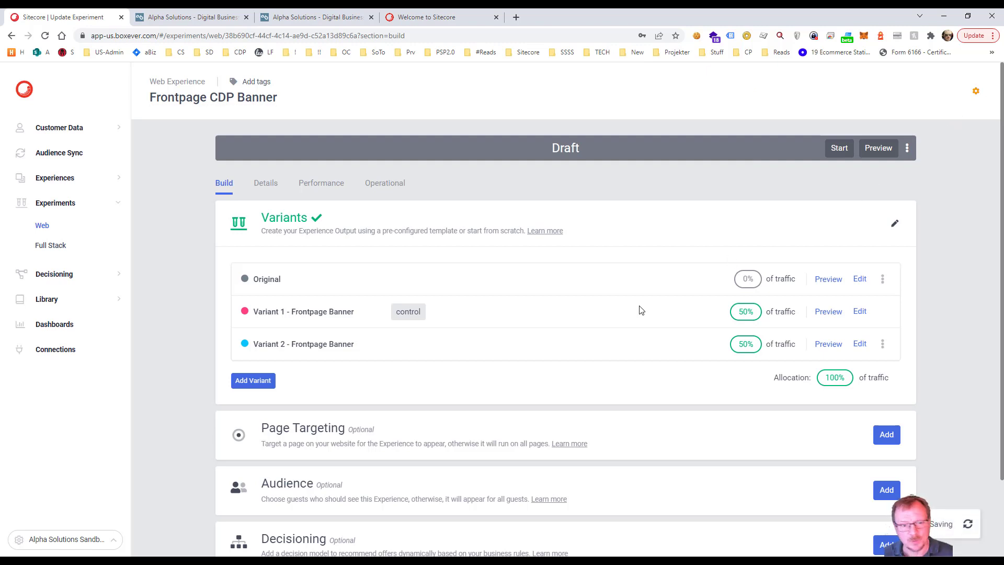
{"action": "scroll", "coordinate": [639, 309], "scroll_direction": "down", "scroll_amount": 2}
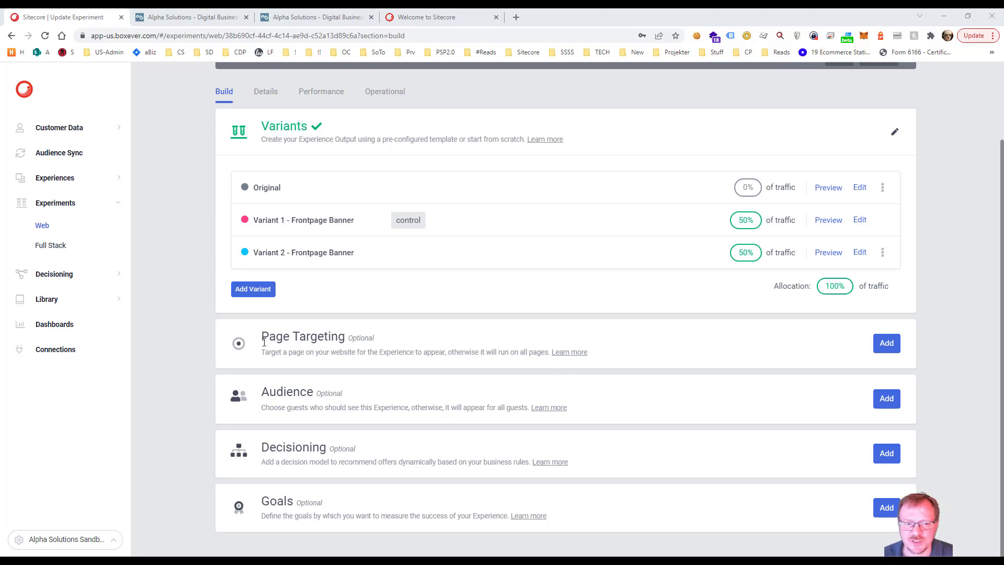
{"action": "left_click", "coordinate": [884, 344]}
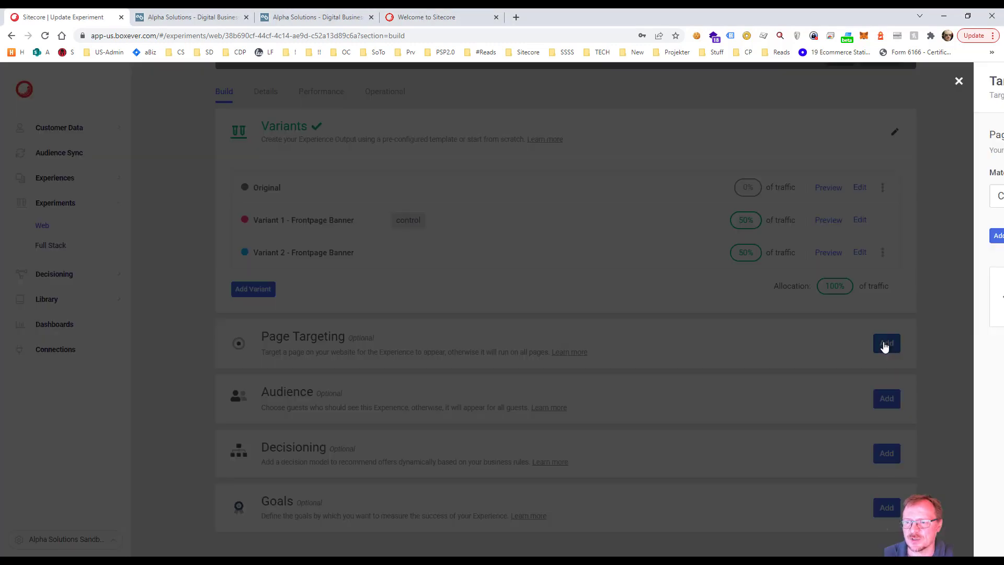
{"action": "left_click", "coordinate": [719, 202]}
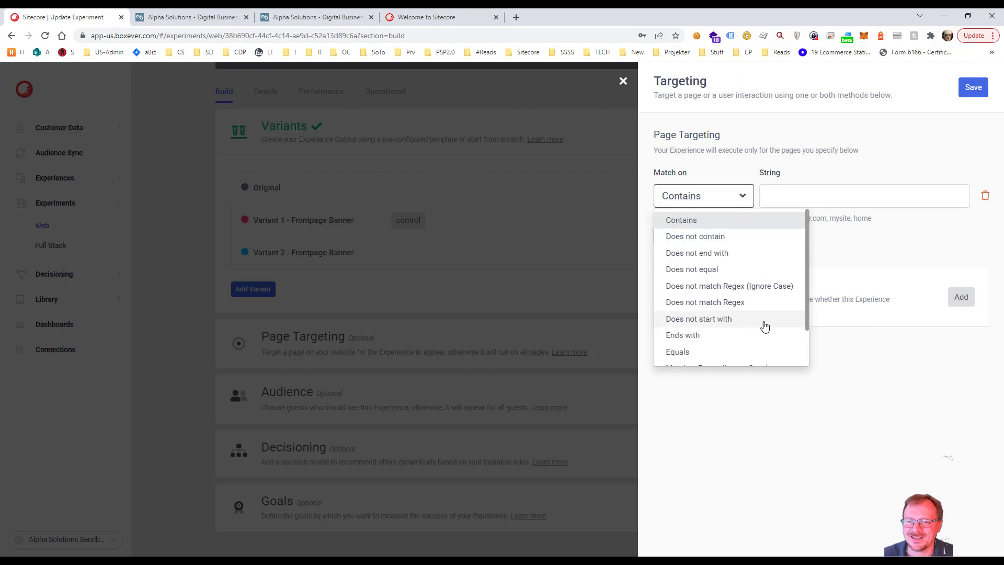
{"action": "scroll", "coordinate": [779, 330], "scroll_direction": "down", "scroll_amount": 1}
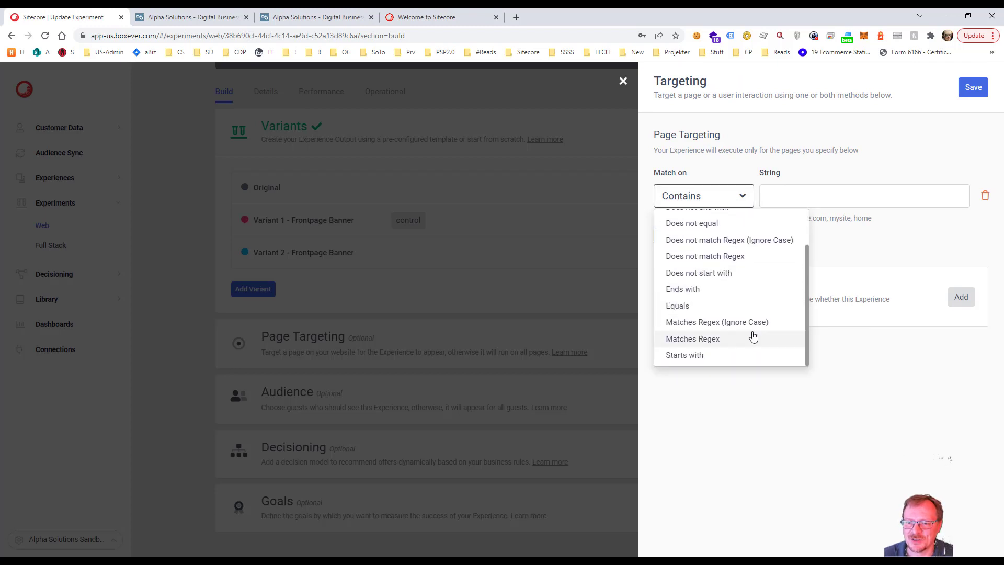
{"action": "left_click", "coordinate": [724, 340]}
{"action": "left_click", "coordinate": [801, 201]}
{"action": "type", "text": "https:\\/\\/www.alpha-solutions.com\\/us"}
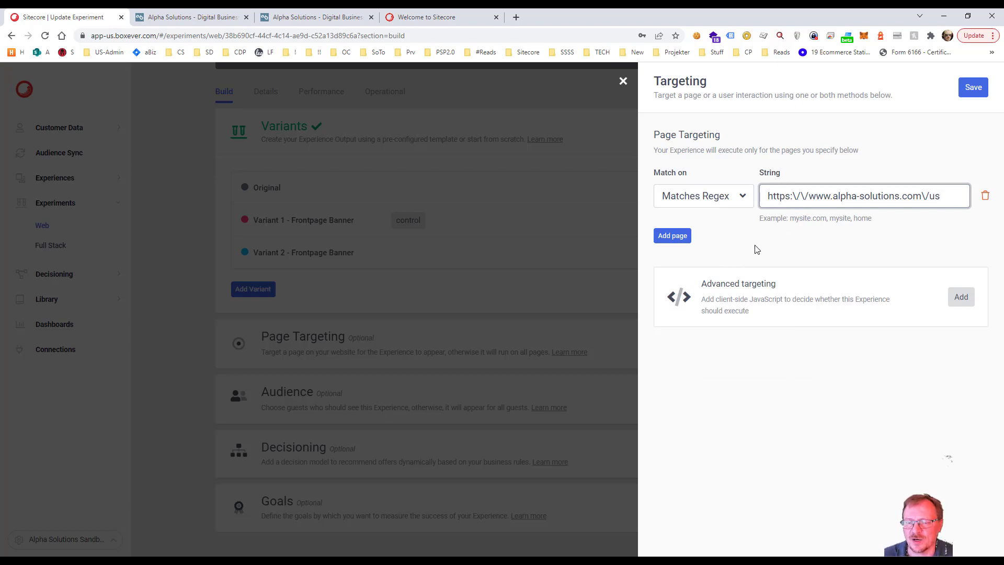
{"action": "left_click", "coordinate": [685, 237]}
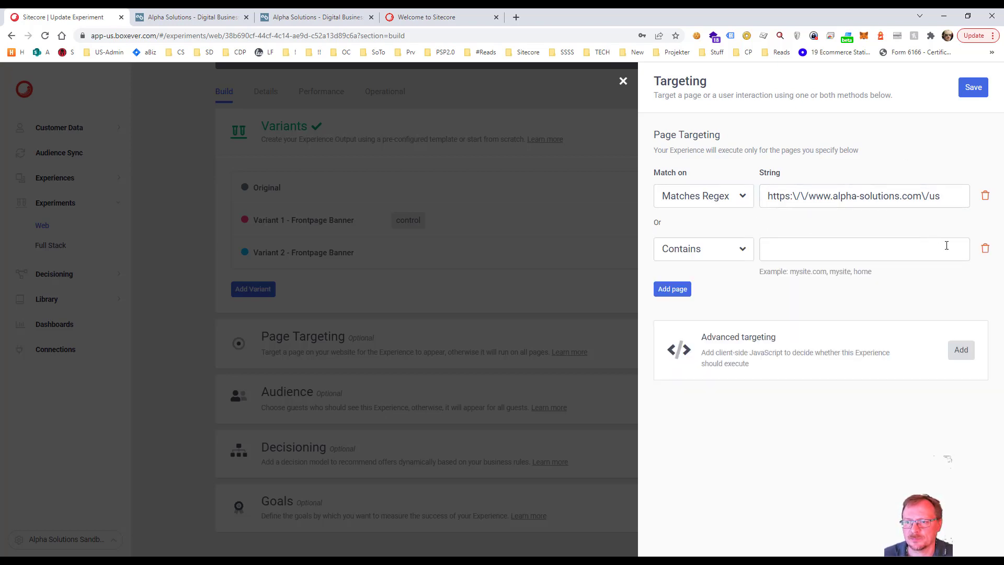
{"action": "left_click", "coordinate": [985, 250]}
{"action": "left_click", "coordinate": [974, 89]}
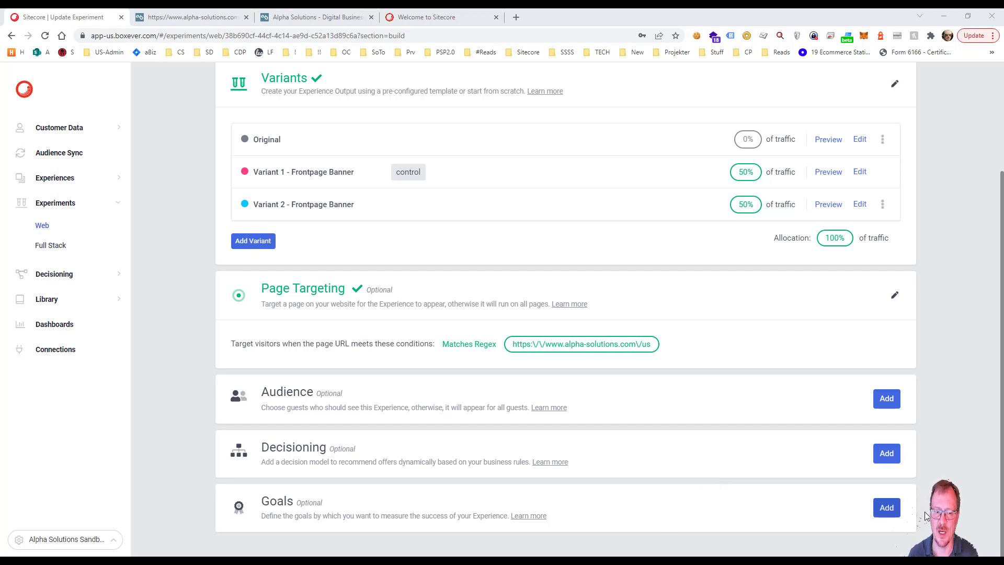
Step: Add a Page View Goal to the experiment and name it CDP Landing Page
{"action": "left_click", "coordinate": [886, 507]}
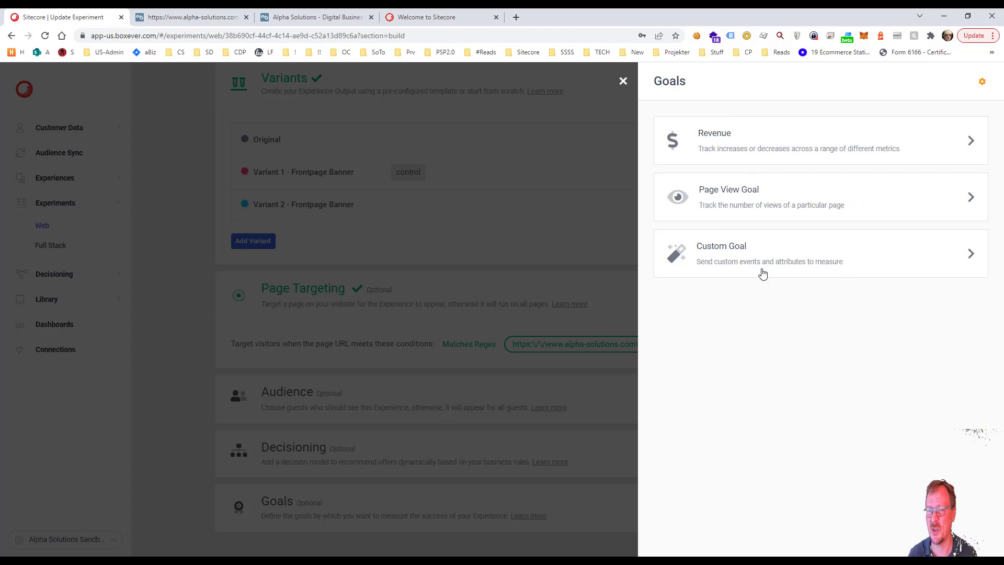
{"action": "left_click", "coordinate": [786, 199]}
{"action": "left_click", "coordinate": [705, 171]}
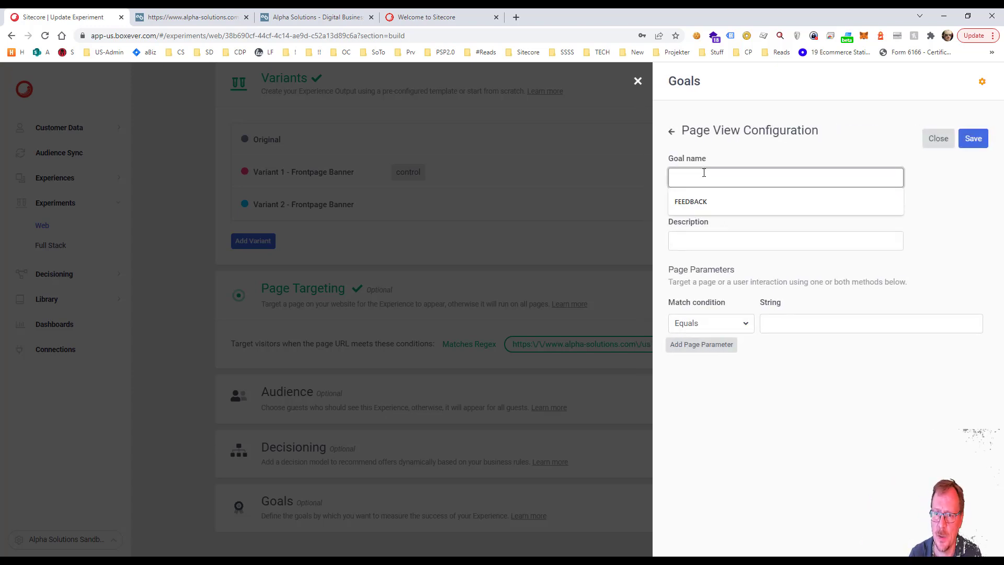
{"action": "type", "text": "CDP"}
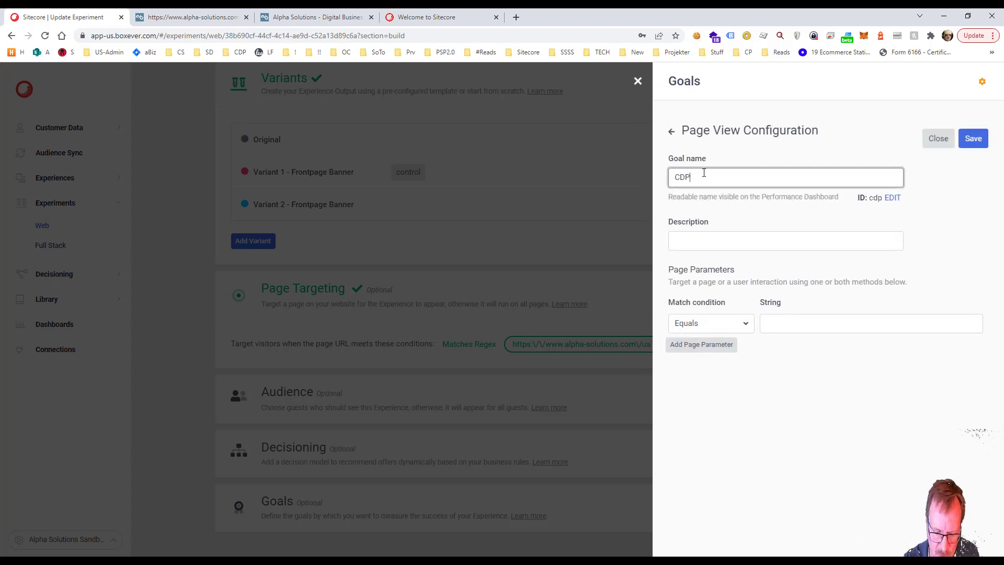
{"action": "type", "text": " Landi"}
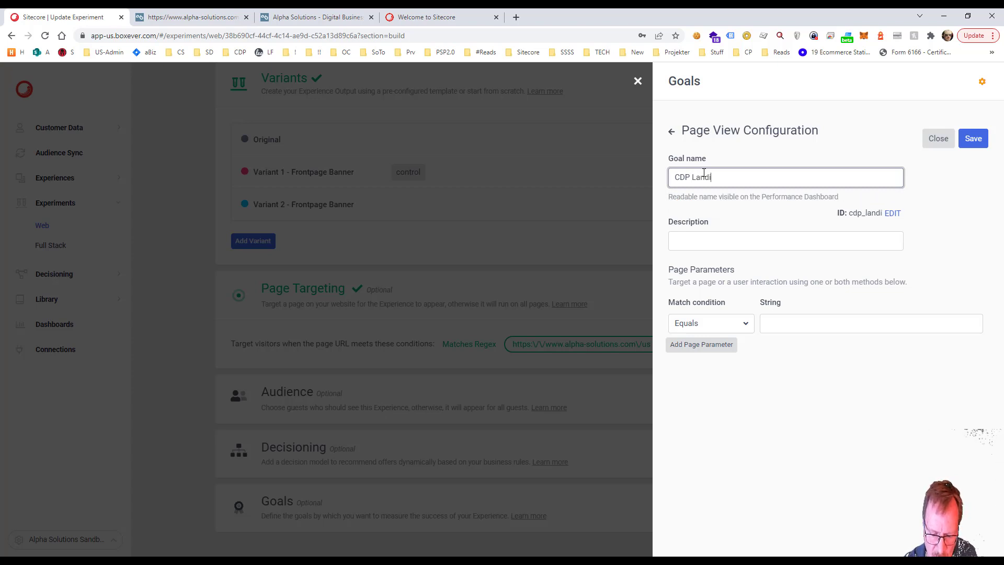
{"action": "type", "text": "ng Page"}
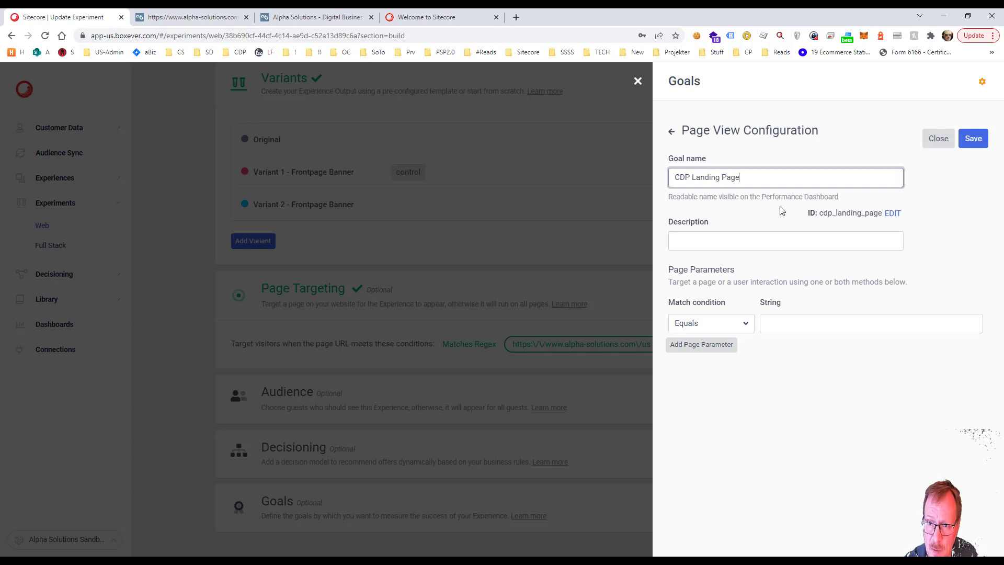
Step: Enter CDP Landing Page as the goal's description
{"action": "left_click", "coordinate": [781, 211]}
{"action": "left_click", "coordinate": [749, 245]}
{"action": "left_click", "coordinate": [747, 246]}
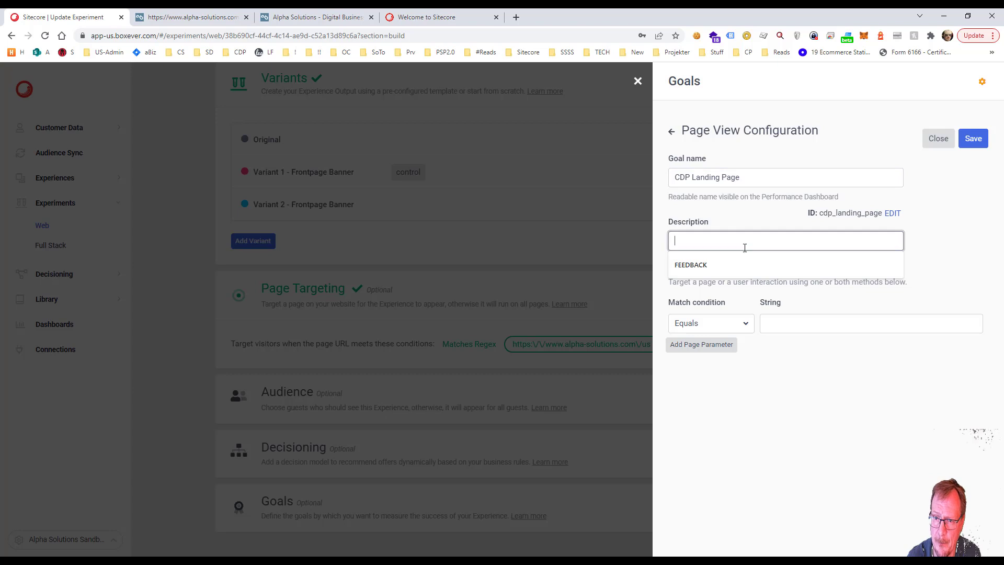
{"action": "type", "text": "CD"}
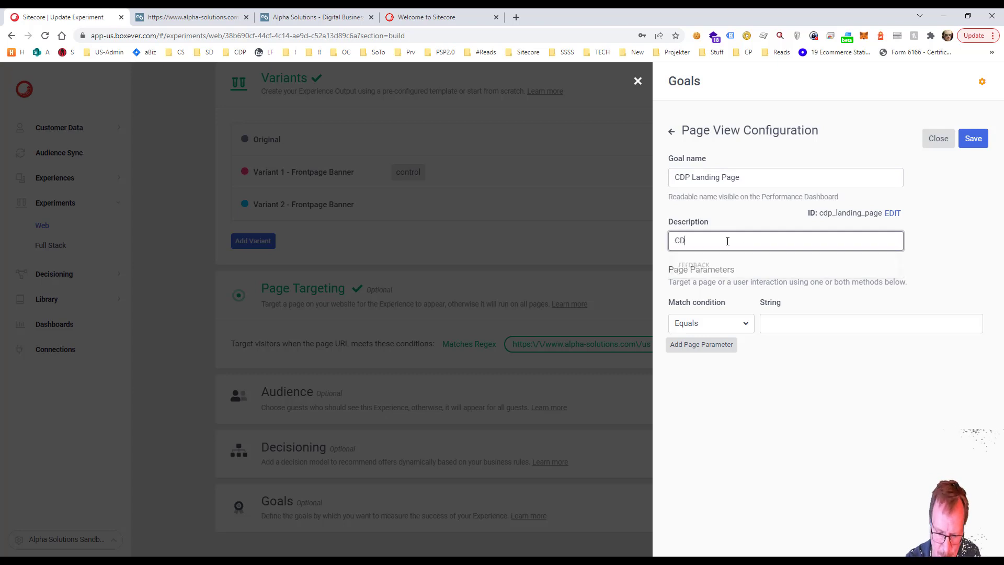
{"action": "type", "text": "P Landing"}
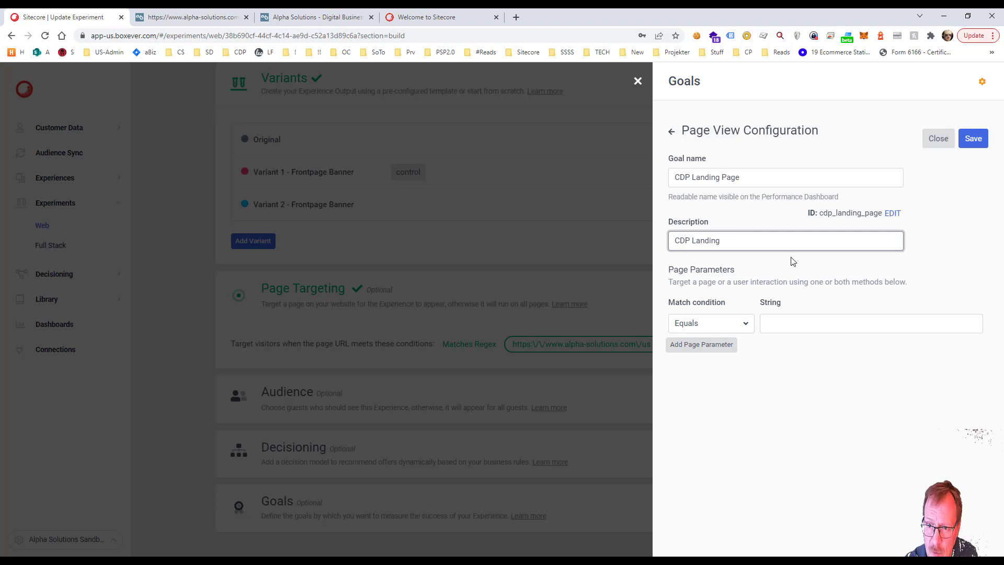
{"action": "type", "text": " Page"}
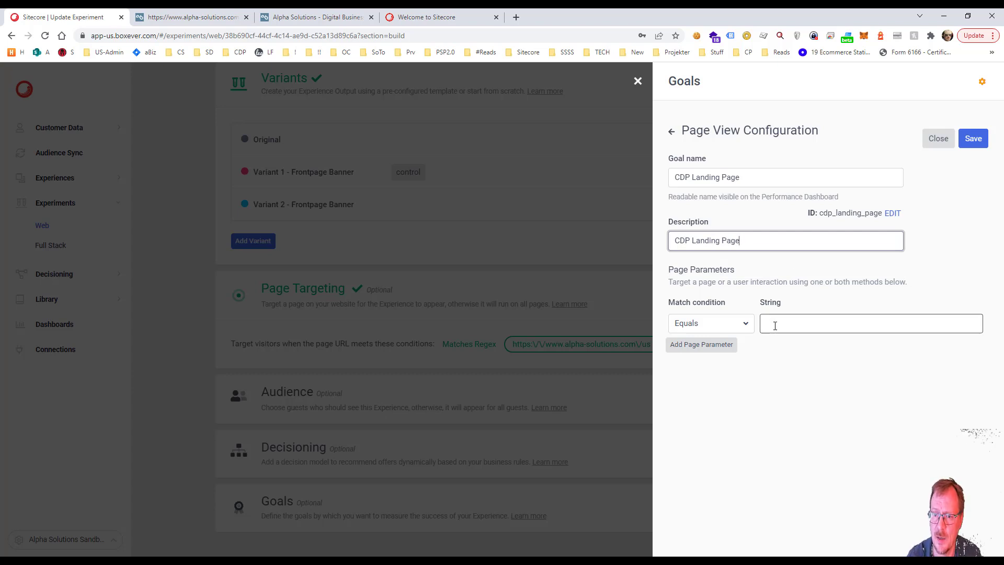
{"action": "left_click", "coordinate": [775, 326]}
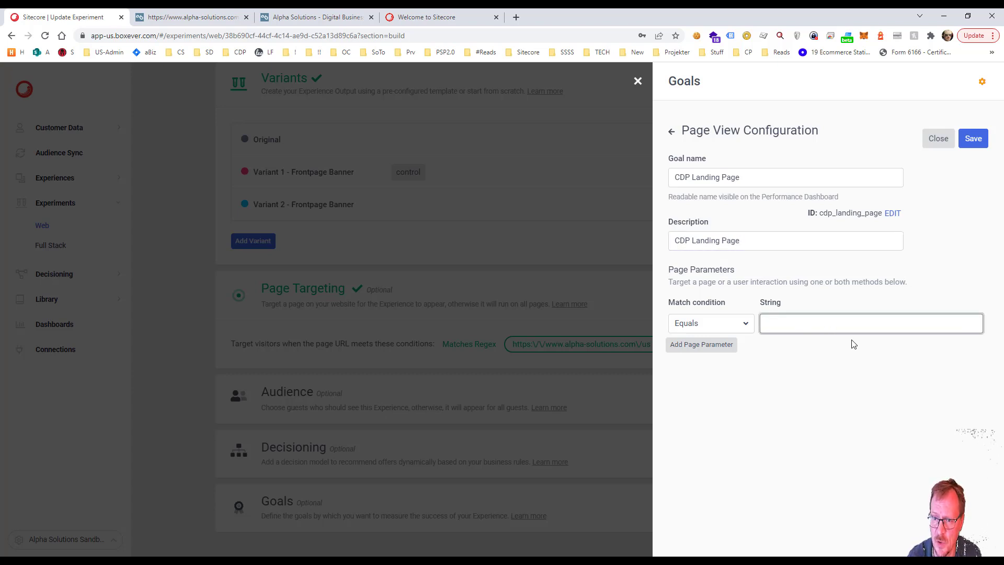
{"action": "key", "text": "ctrl+v"}
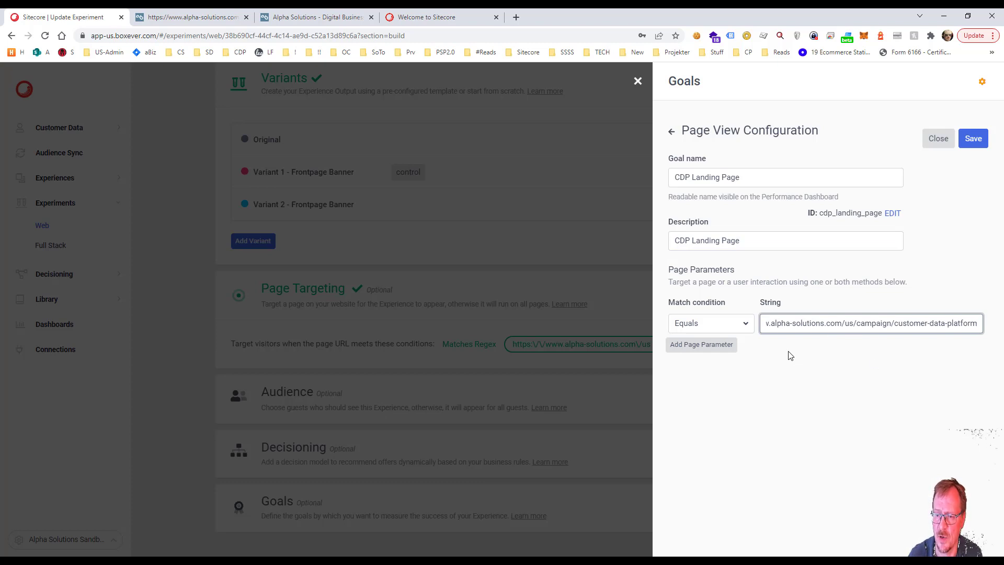
{"action": "key", "text": "Home"}
{"action": "key", "text": "End"}
{"action": "left_click", "coordinate": [702, 344]}
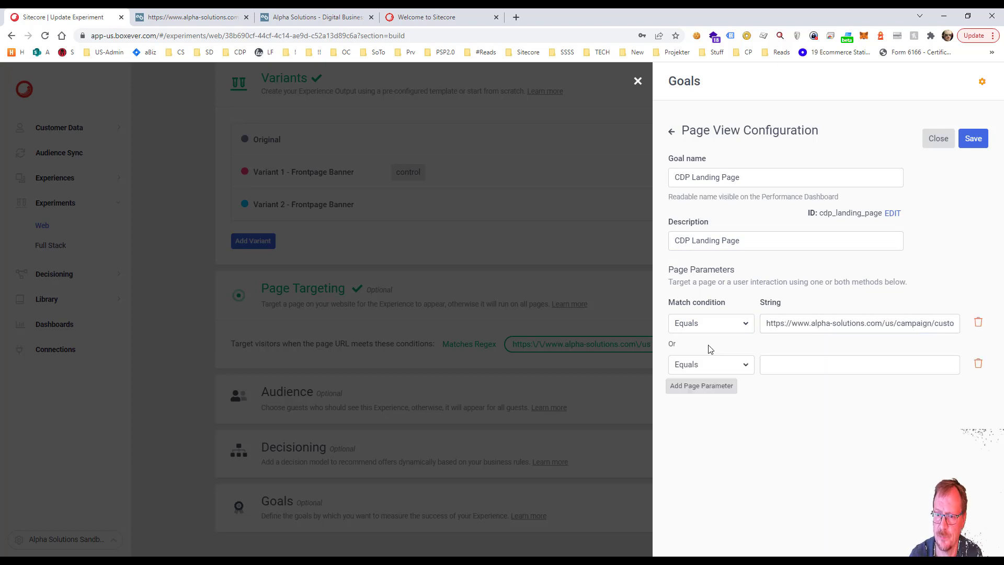
{"action": "left_click", "coordinate": [977, 364]}
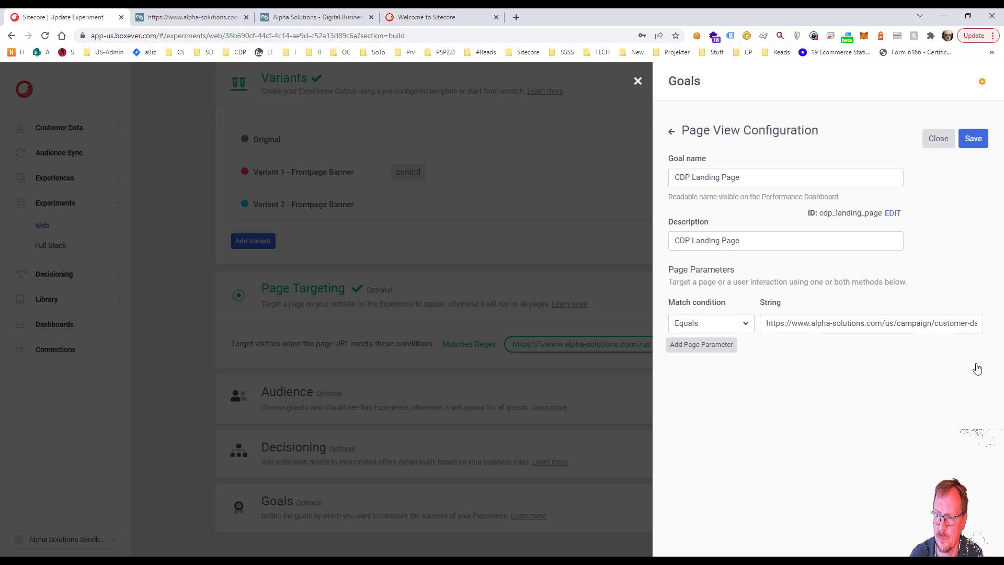
{"action": "left_click", "coordinate": [971, 140]}
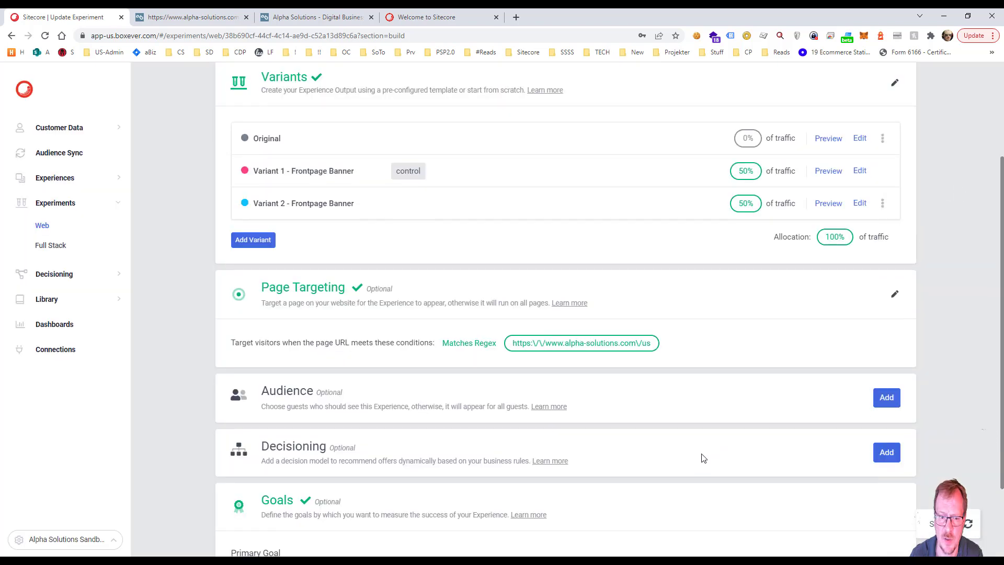
{"action": "scroll", "coordinate": [471, 461], "scroll_direction": "down", "scroll_amount": 2}
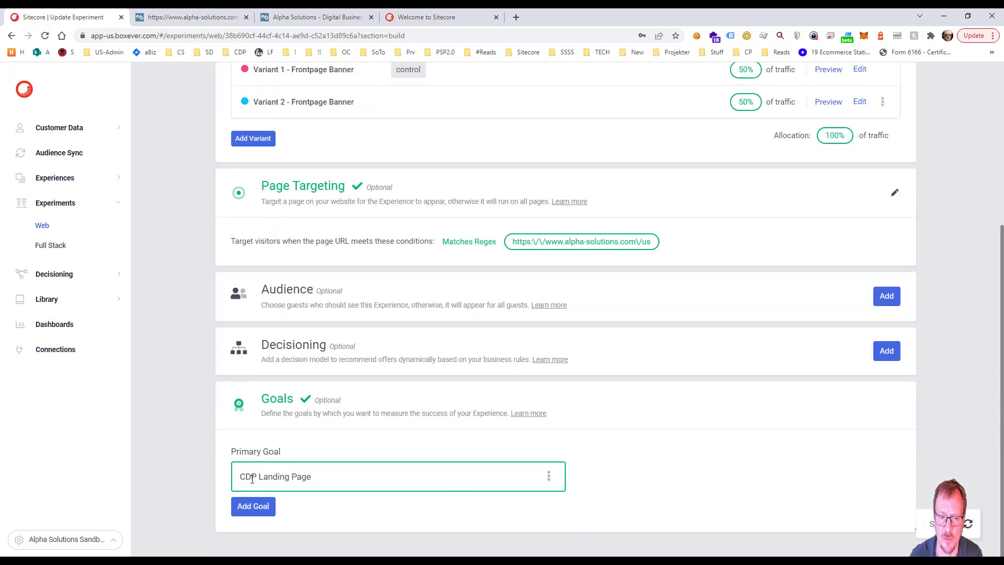
{"action": "scroll", "coordinate": [608, 470], "scroll_direction": "up", "scroll_amount": 5}
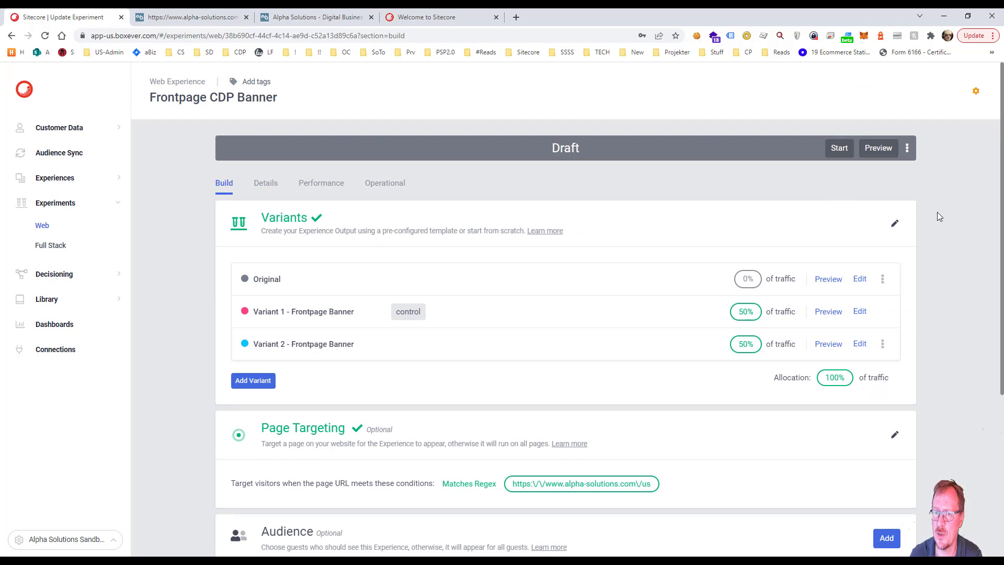
Step: Start the Frontpage CDP Banner experiment with the schedule set to run immediately, and dismiss the start notice
{"action": "left_click", "coordinate": [838, 149]}
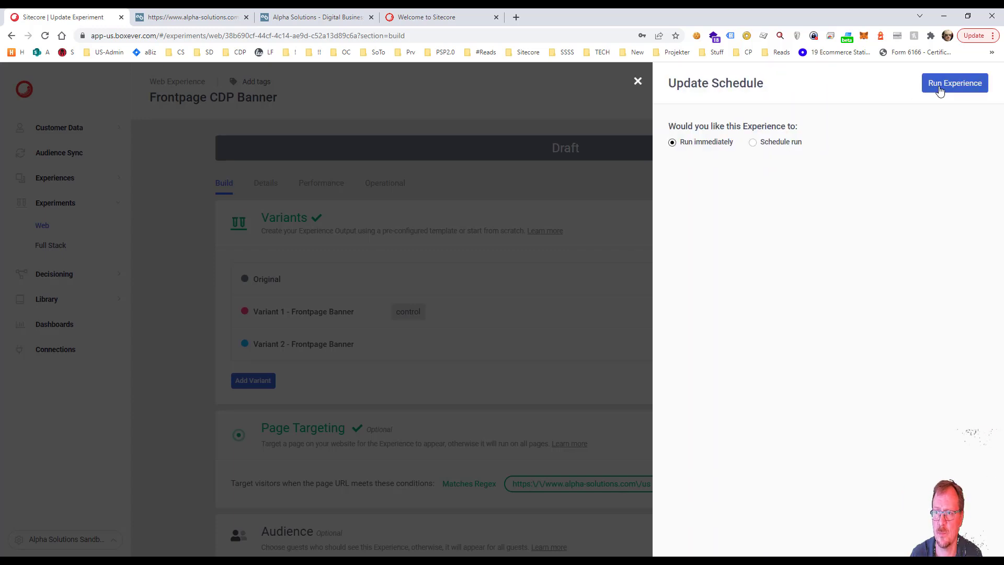
{"action": "left_click", "coordinate": [939, 90]}
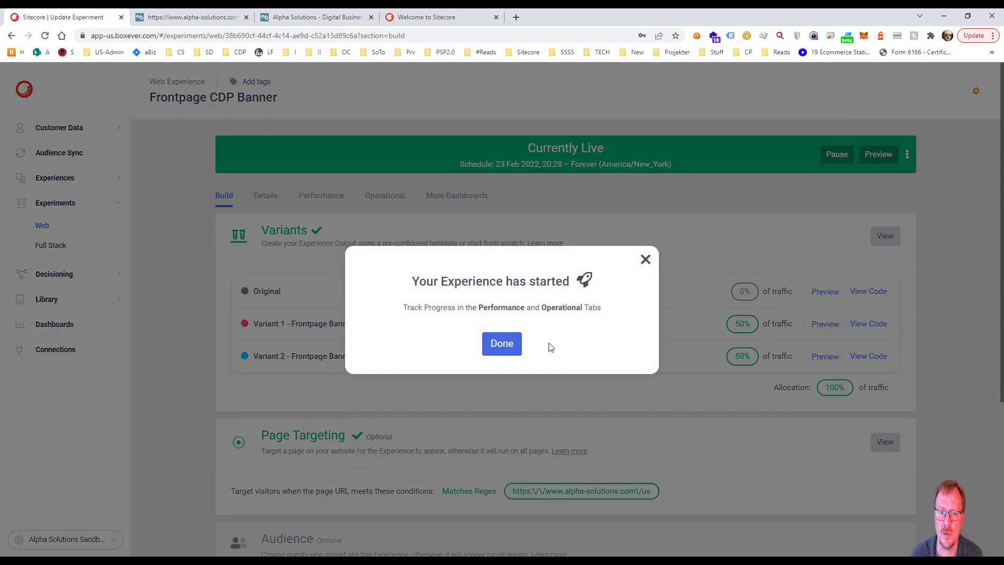
{"action": "left_click", "coordinate": [507, 344]}
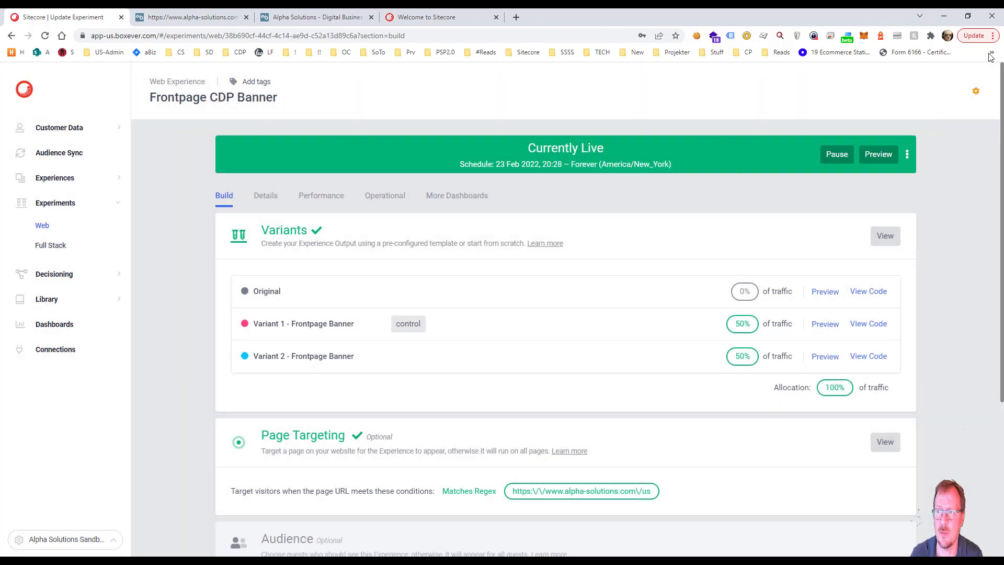
{"action": "left_click", "coordinate": [992, 35]}
{"action": "left_click", "coordinate": [889, 93]}
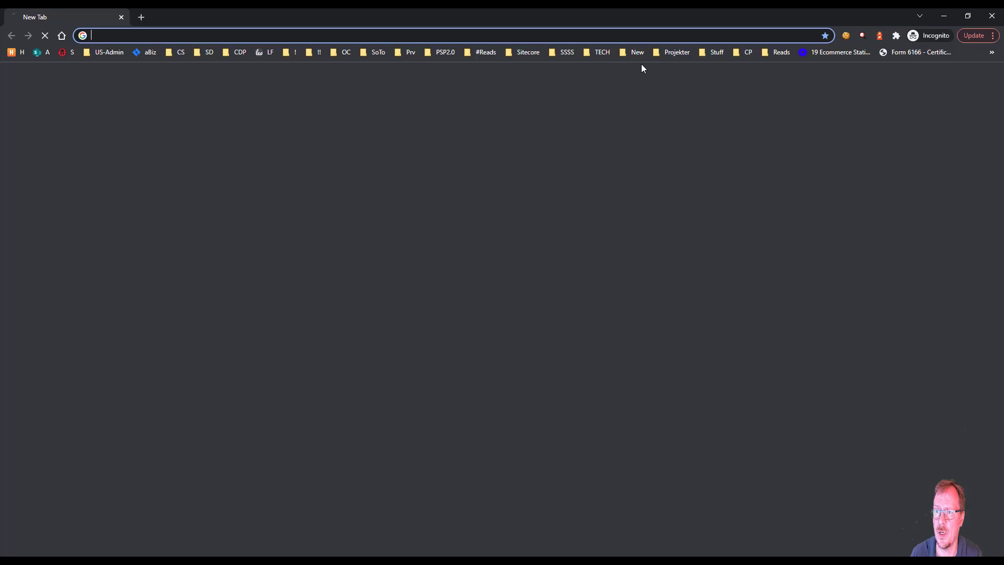
{"action": "type", "text": "www.al"}
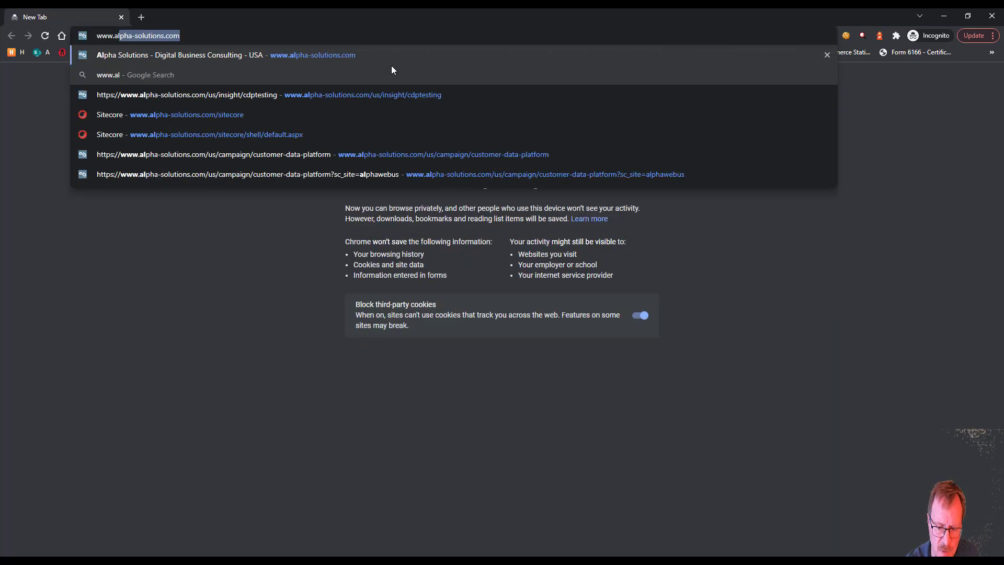
{"action": "key", "text": "BackSpace"}
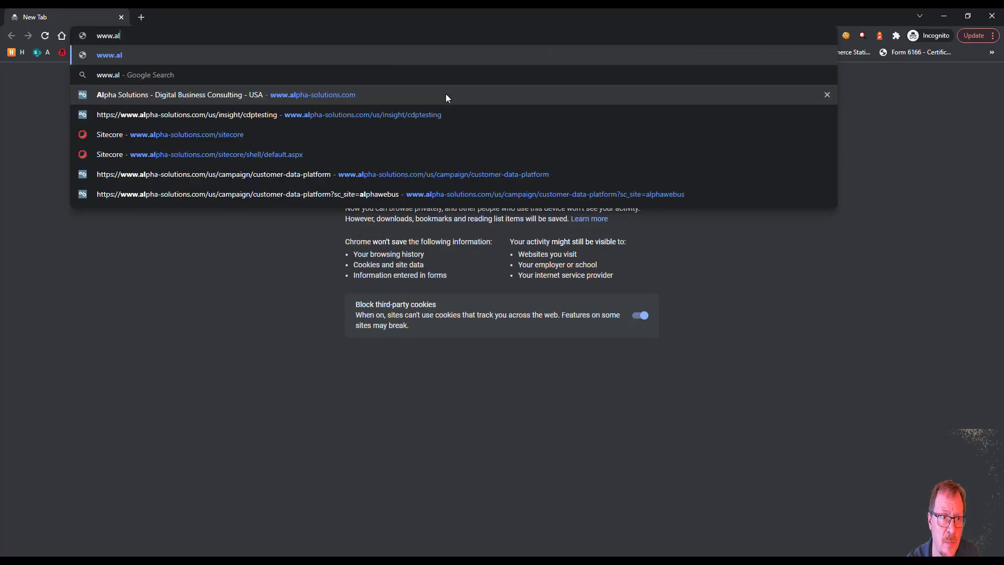
{"action": "type", "text": "pha-solutions.com"}
{"action": "key", "text": "Right"}
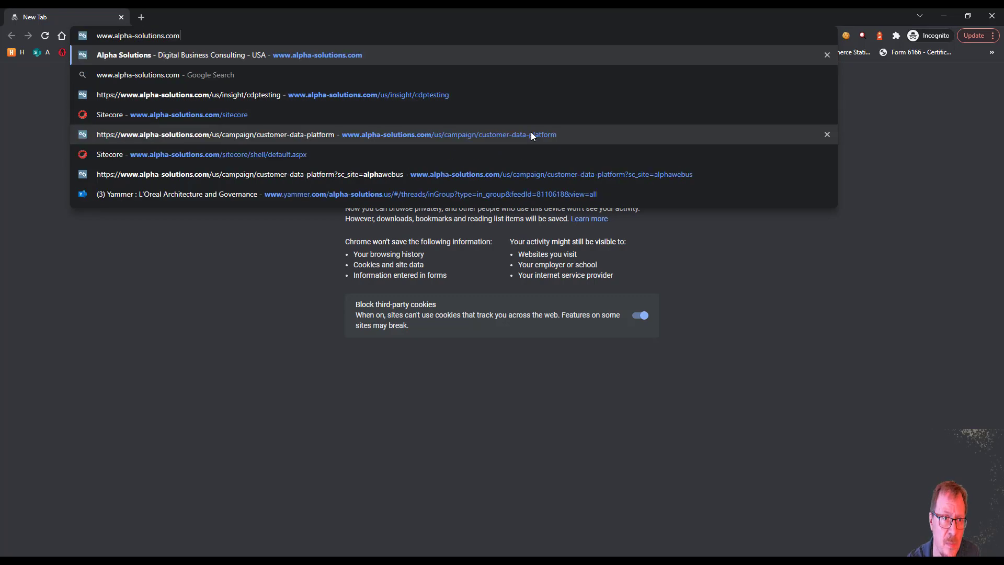
{"action": "key", "text": "Return"}
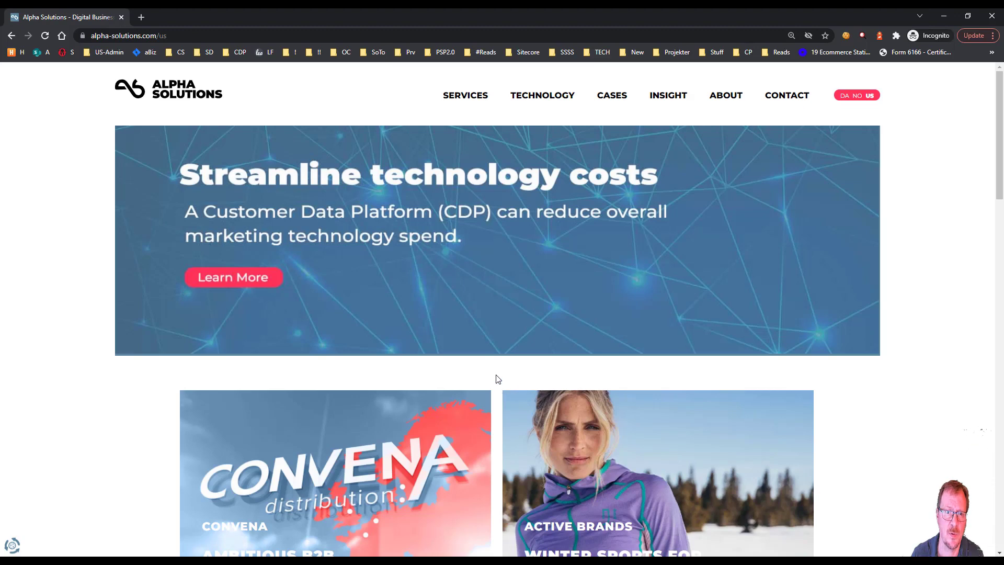
{"action": "left_click", "coordinate": [326, 237]}
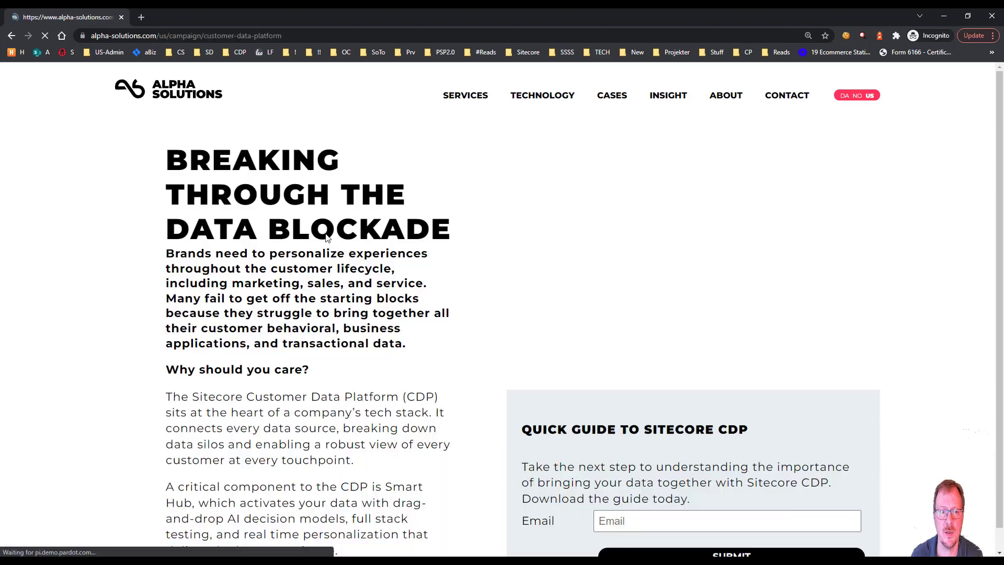